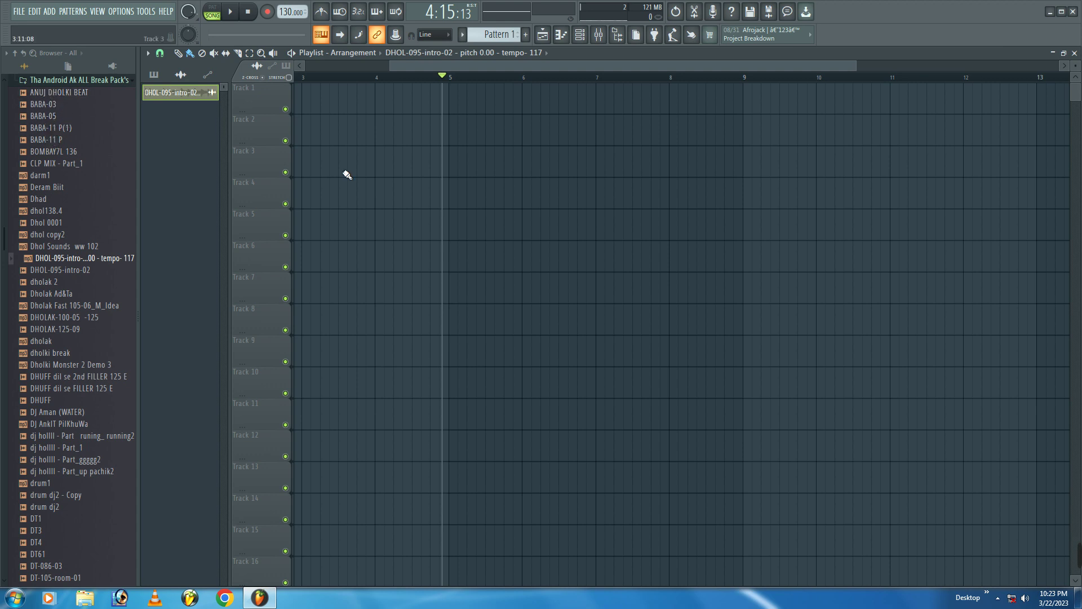
Step: Audition loops from BABA-03 to Dhad in the Tha Android Ak ALL Break Pack's folder
{"action": "left_click", "coordinate": [93, 85]}
{"action": "left_click", "coordinate": [38, 83]}
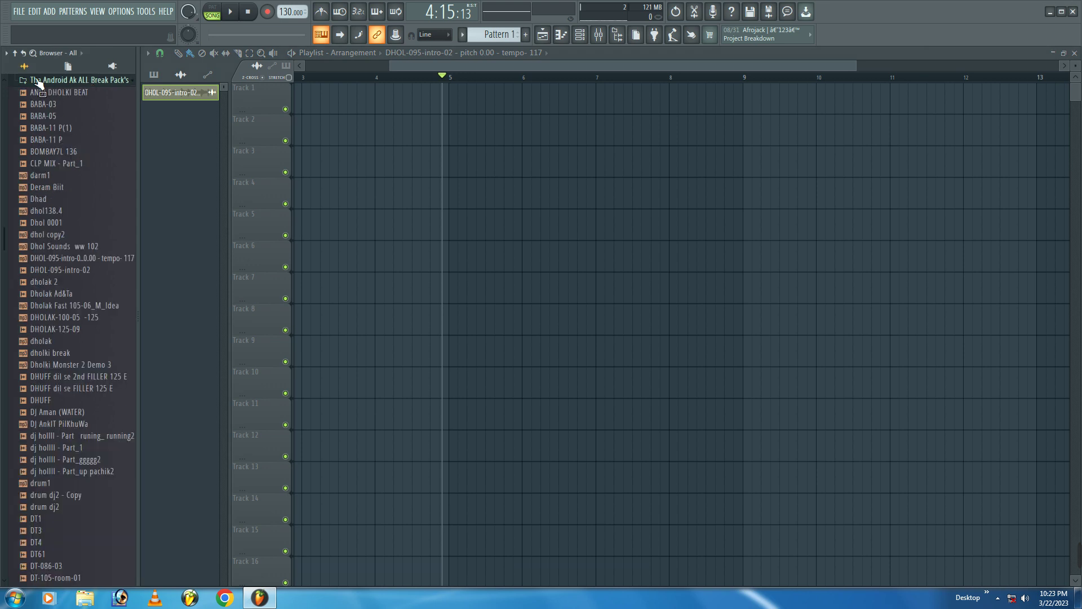
{"action": "left_click", "coordinate": [43, 106]}
{"action": "left_click", "coordinate": [45, 130]}
{"action": "left_click", "coordinate": [56, 164]}
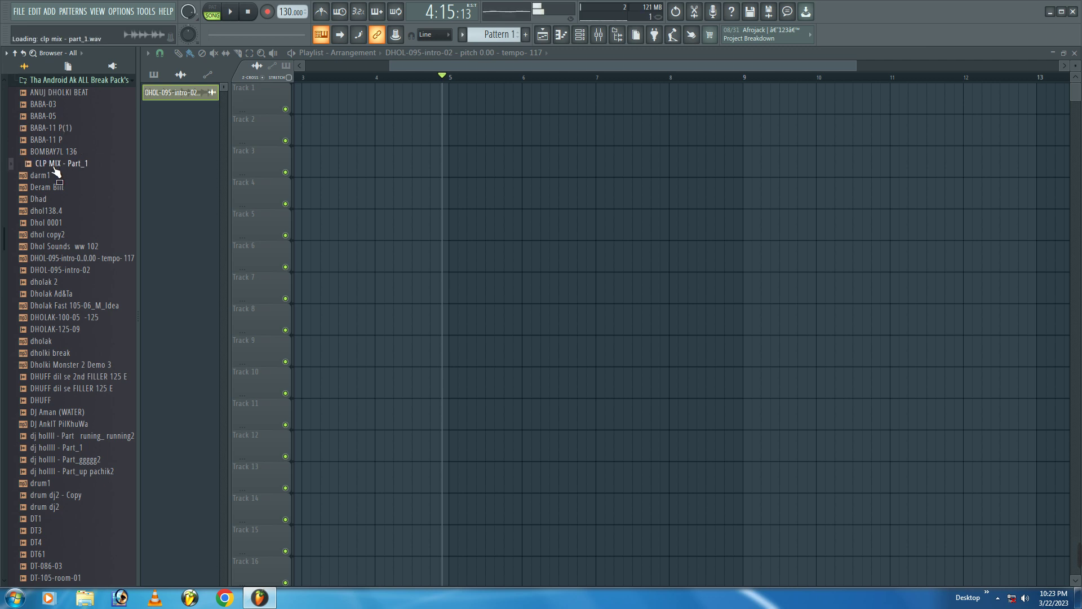
{"action": "left_click", "coordinate": [45, 201]}
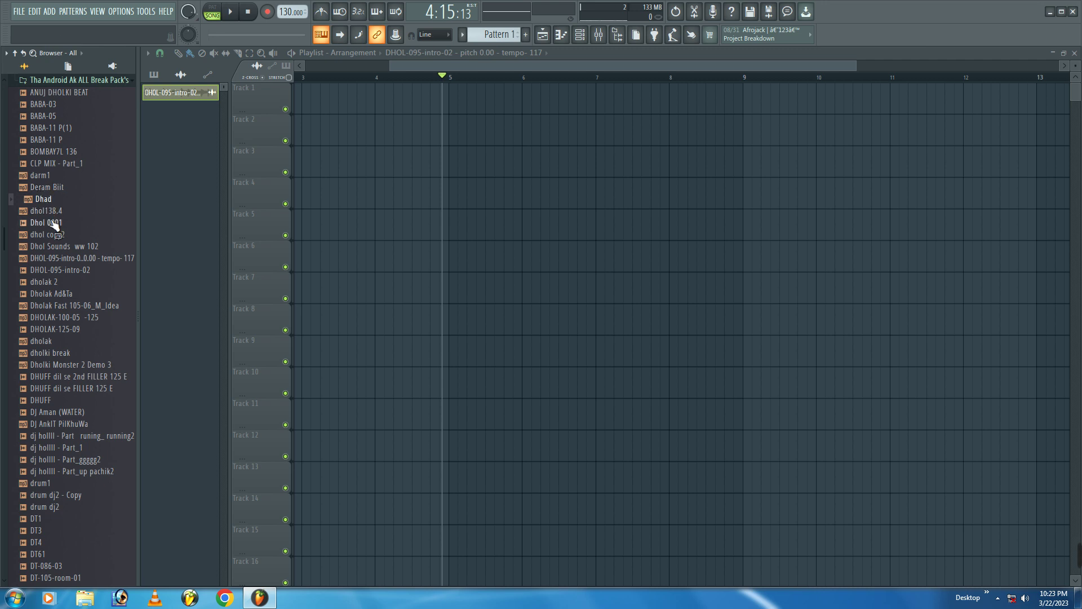
Step: Audition the dhol and dholak loops from Dhol Sounds ww 102 to dholki break
{"action": "left_click", "coordinate": [56, 246]}
{"action": "left_click", "coordinate": [57, 259]}
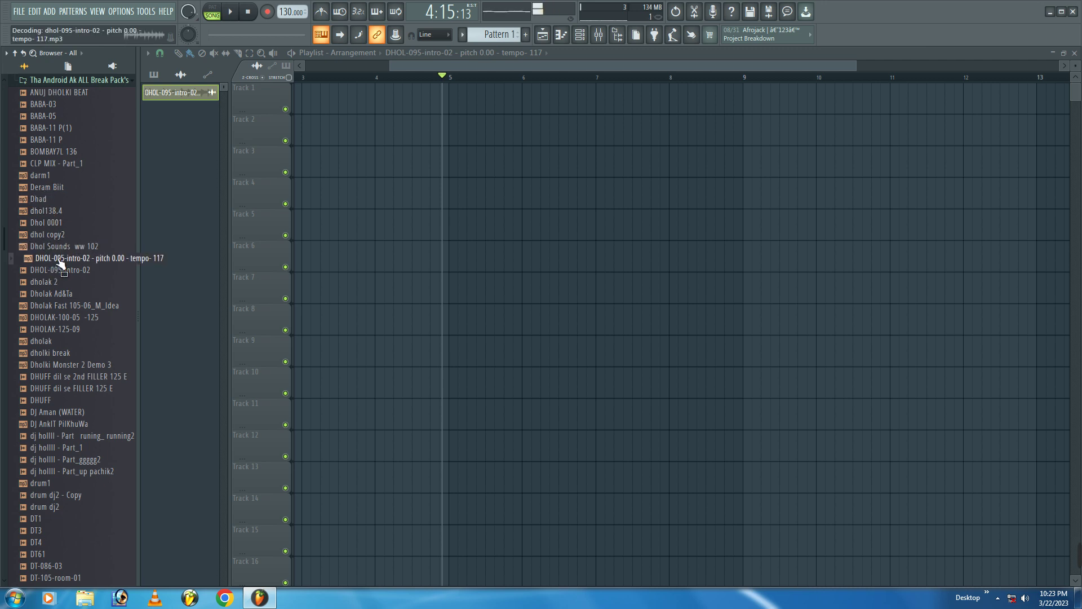
{"action": "left_click", "coordinate": [60, 271]}
{"action": "left_click", "coordinate": [61, 307]}
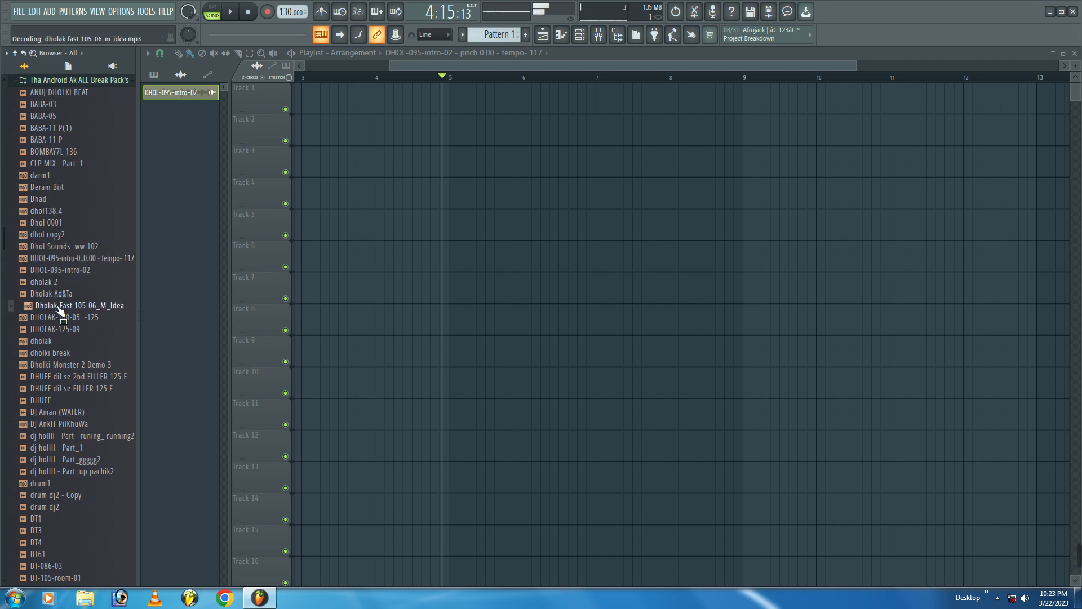
{"action": "left_click", "coordinate": [62, 318]}
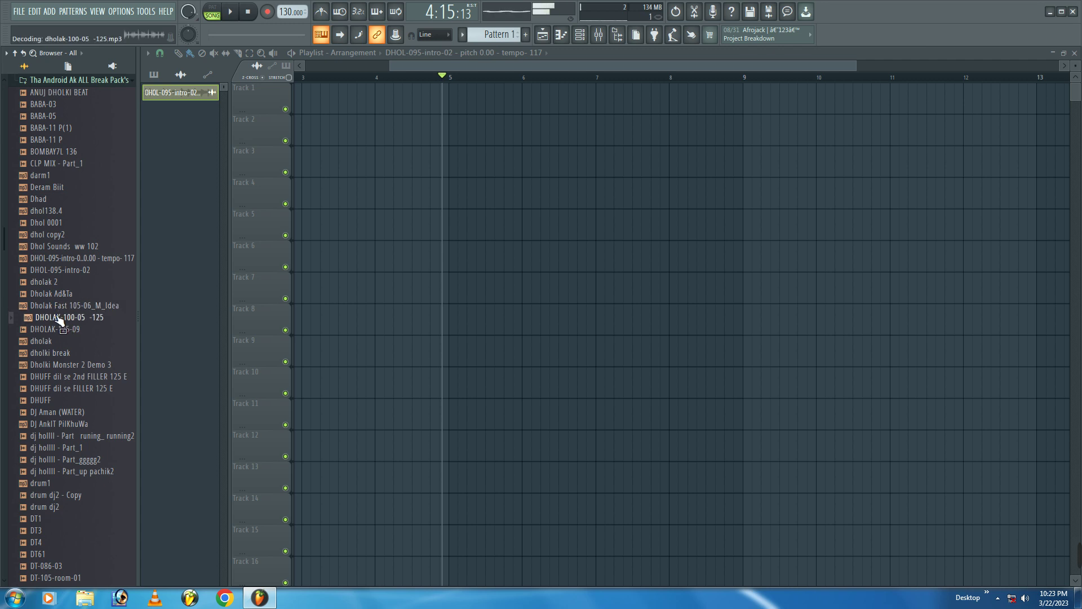
{"action": "left_click", "coordinate": [60, 331]}
{"action": "left_click", "coordinate": [58, 340]}
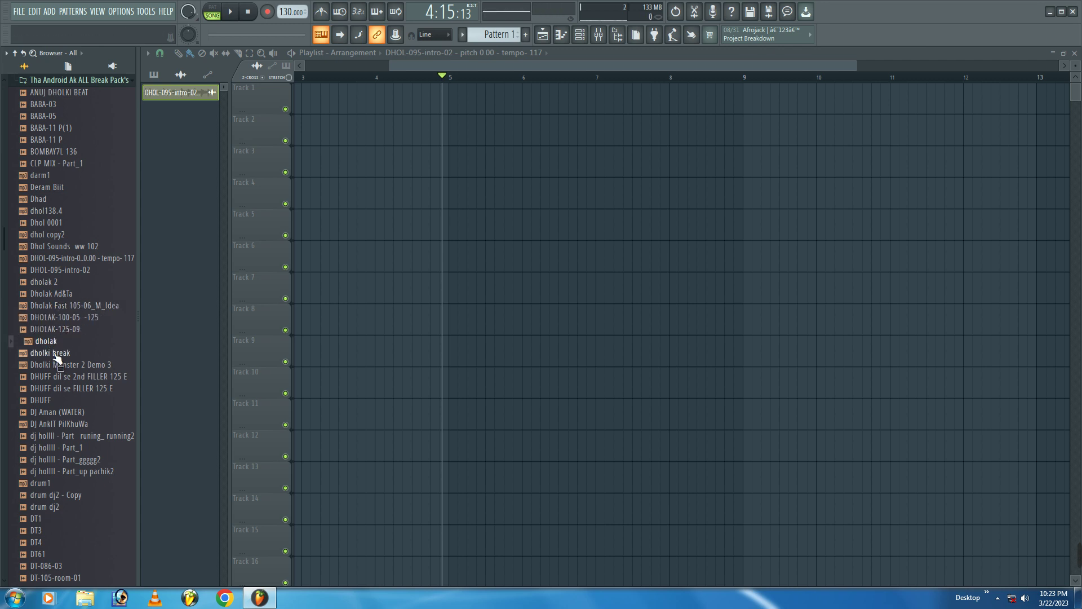
{"action": "left_click", "coordinate": [61, 353]}
Step: Audition Dholki Monster 2 Demo 3, the DHUFF dil se FILLER loops and the dj hollll running loop
{"action": "key", "text": "space"}
{"action": "left_click", "coordinate": [77, 365]}
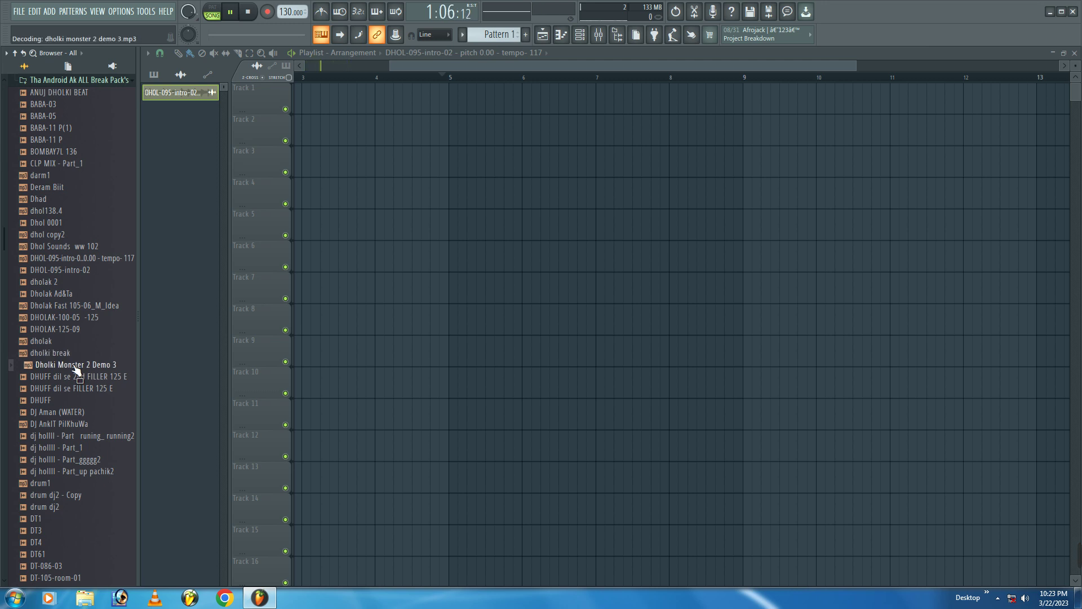
{"action": "left_click", "coordinate": [79, 377]}
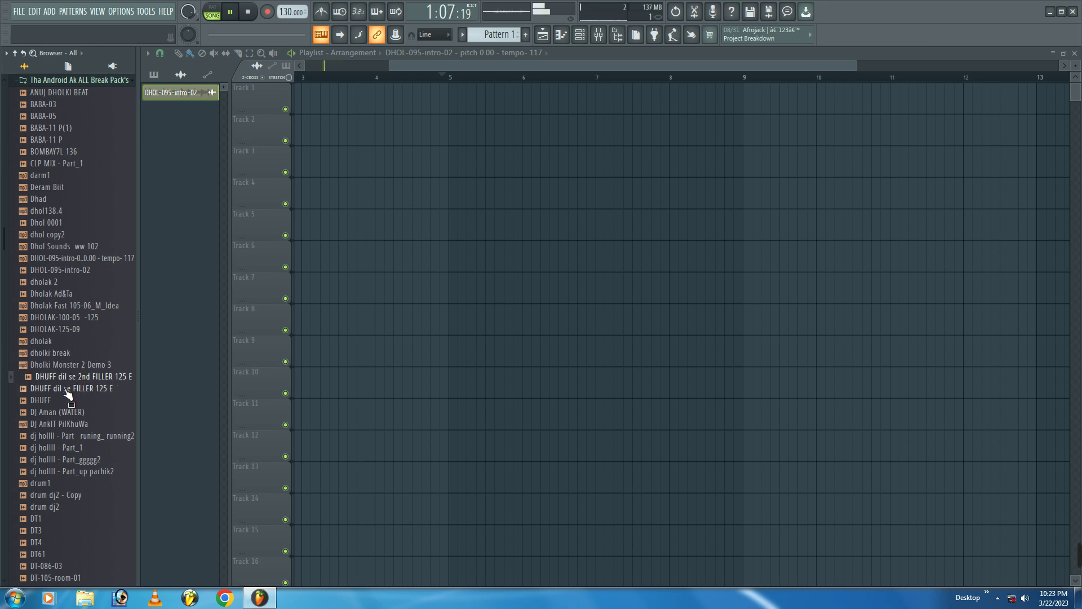
{"action": "left_click", "coordinate": [64, 389]}
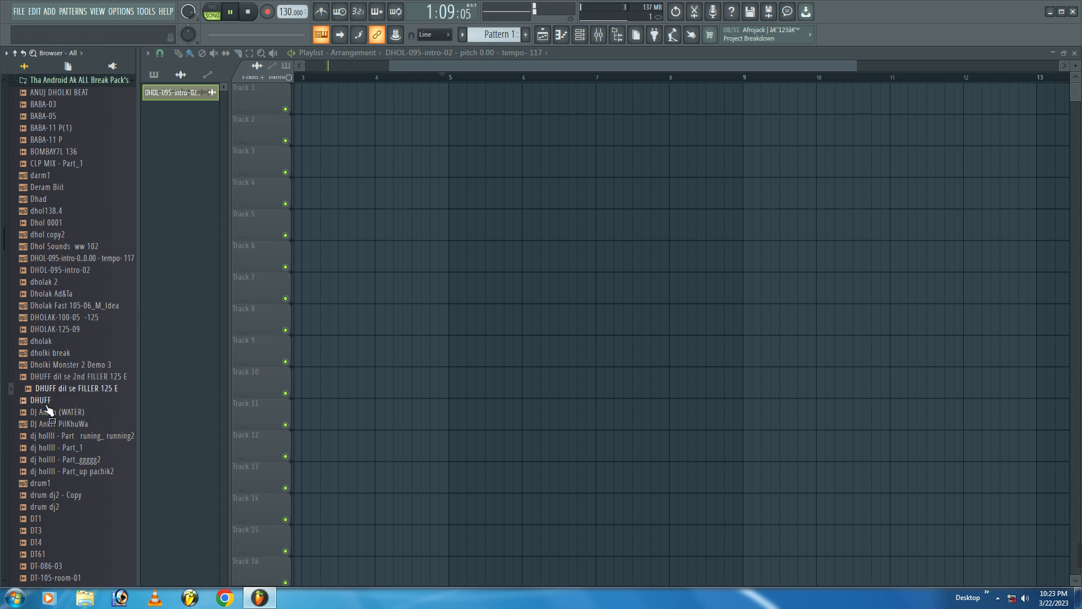
{"action": "left_click", "coordinate": [54, 424]}
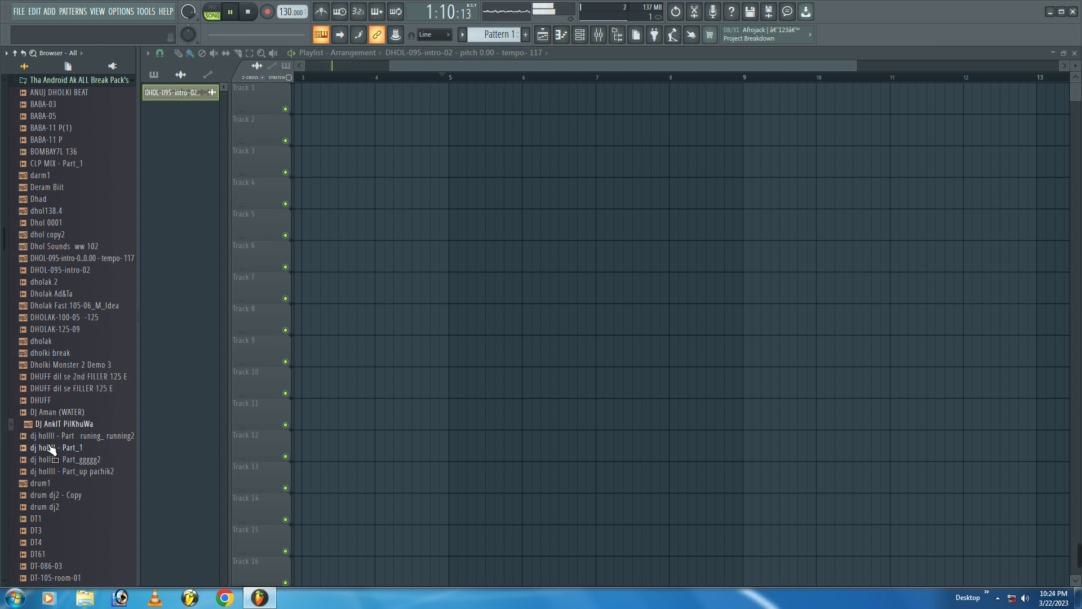
{"action": "left_click", "coordinate": [50, 447]}
{"action": "left_click", "coordinate": [66, 437]}
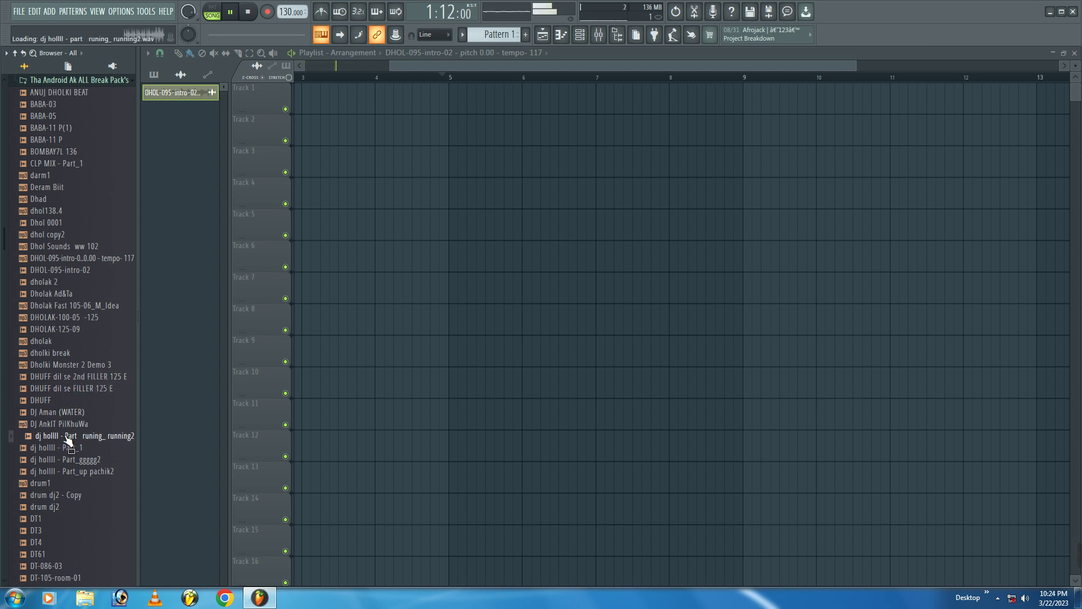
Step: Audition the drum dj2 loops and the DT series from DT4 to DT-105-room-03
{"action": "scroll", "coordinate": [70, 439], "scroll_direction": "down", "scroll_amount": 4}
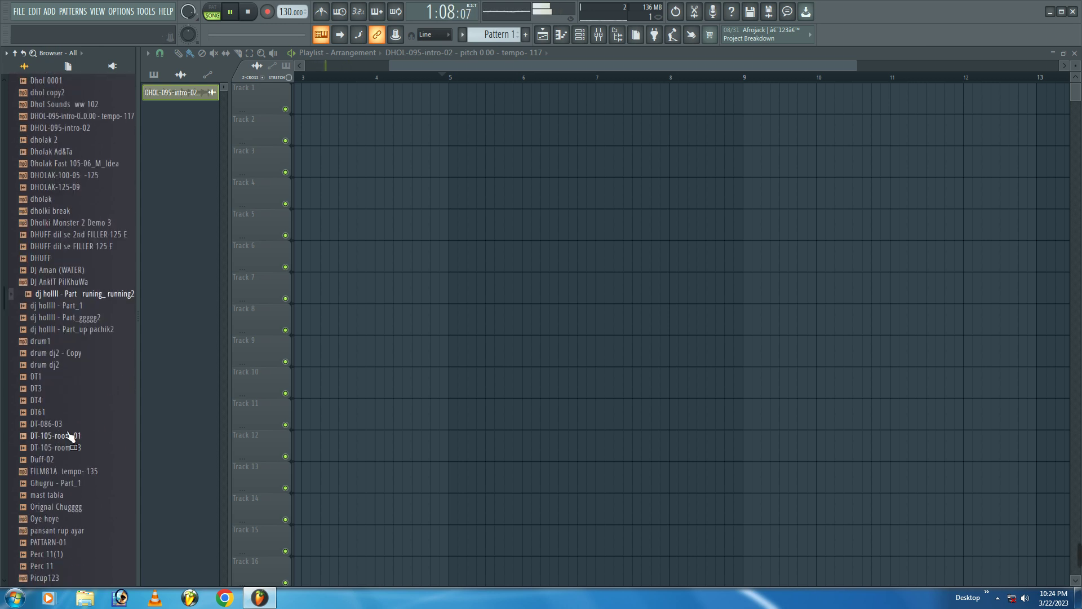
{"action": "left_click", "coordinate": [55, 355]}
{"action": "left_click", "coordinate": [53, 365]}
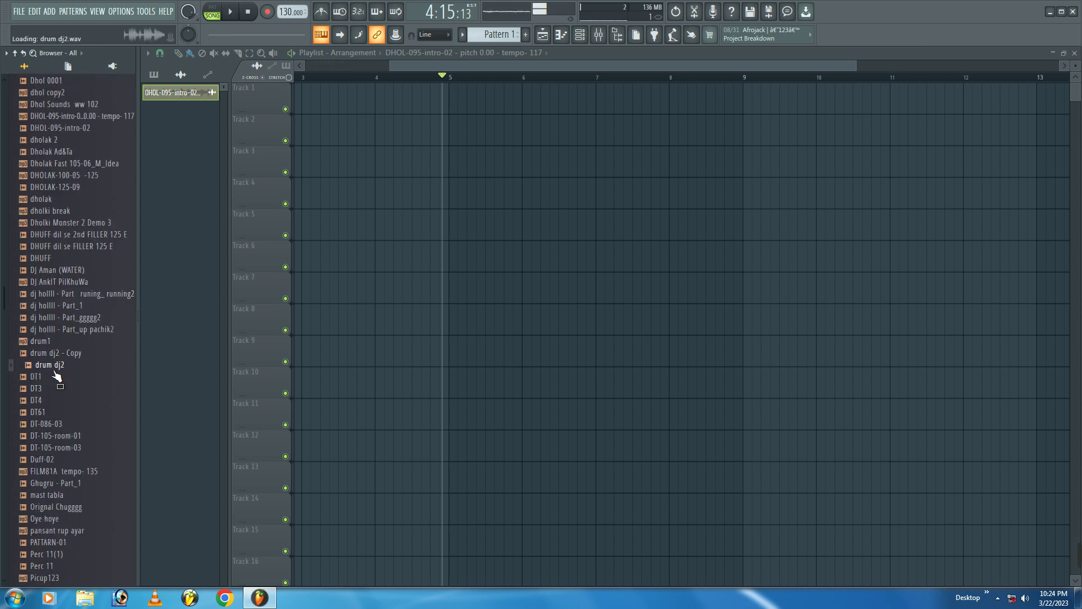
{"action": "left_click", "coordinate": [43, 401]}
{"action": "left_click", "coordinate": [41, 413]}
{"action": "left_click", "coordinate": [54, 436]}
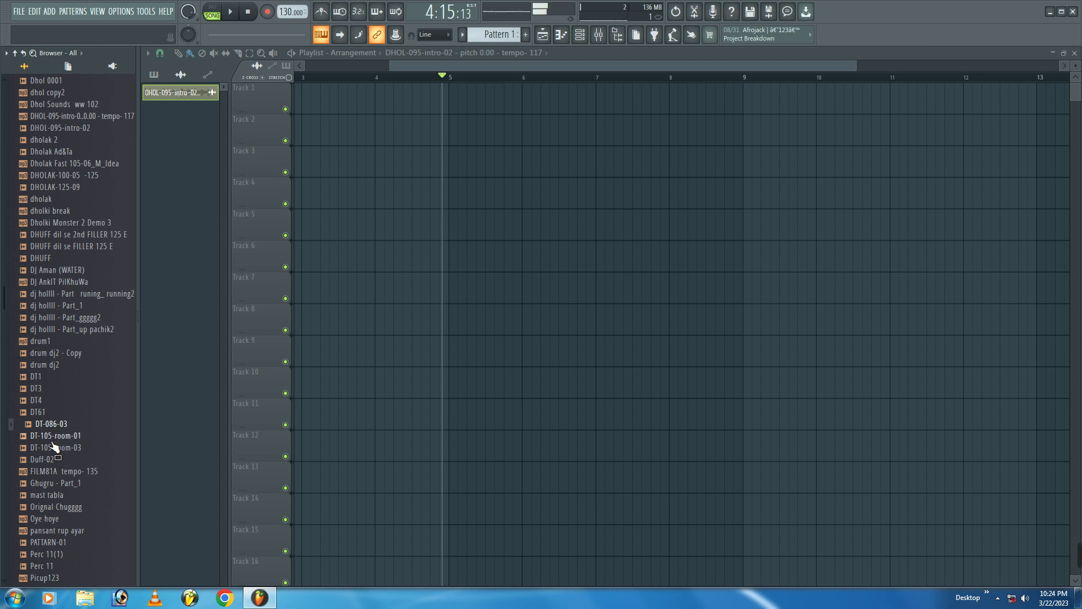
{"action": "left_click", "coordinate": [59, 447]}
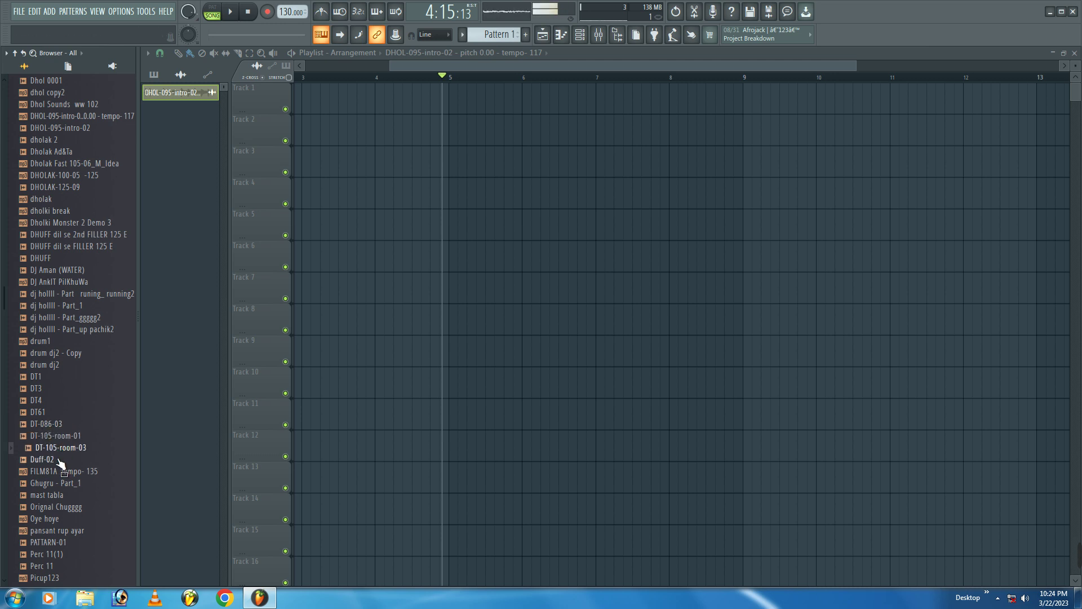
Step: Audition the loops from Duff-02 to Oye hoye, including FILM81A, Ghugru - Part_1 and mast tabla
{"action": "left_click", "coordinate": [61, 459]}
{"action": "left_click", "coordinate": [62, 472]}
{"action": "left_click", "coordinate": [60, 483]}
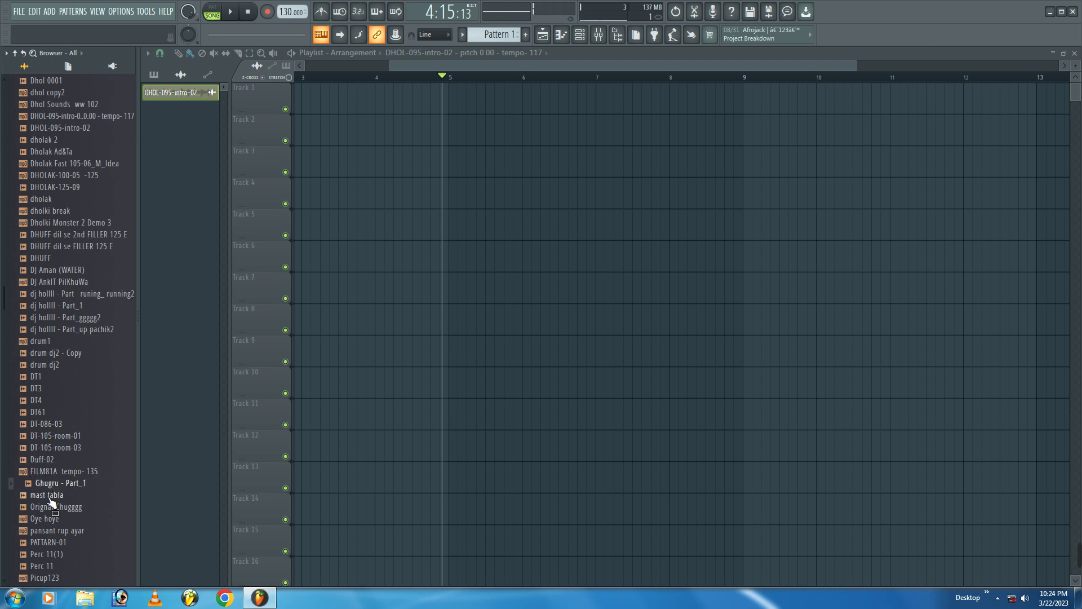
{"action": "left_click", "coordinate": [57, 495]}
{"action": "left_click", "coordinate": [56, 507]}
{"action": "left_click", "coordinate": [56, 518]}
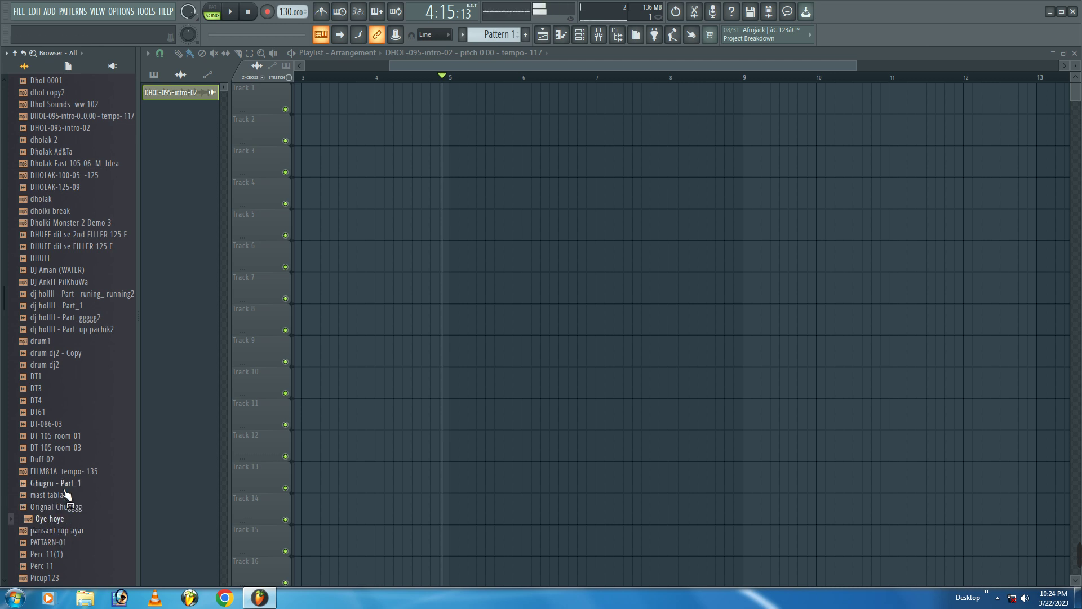
Step: Audition the Sham Hai Dhuan, Tha Android and VES 9 FXA B HIPHOP loops
{"action": "scroll", "coordinate": [56, 507], "scroll_direction": "down", "scroll_amount": 10}
{"action": "left_click", "coordinate": [46, 294]}
{"action": "left_click", "coordinate": [45, 317]}
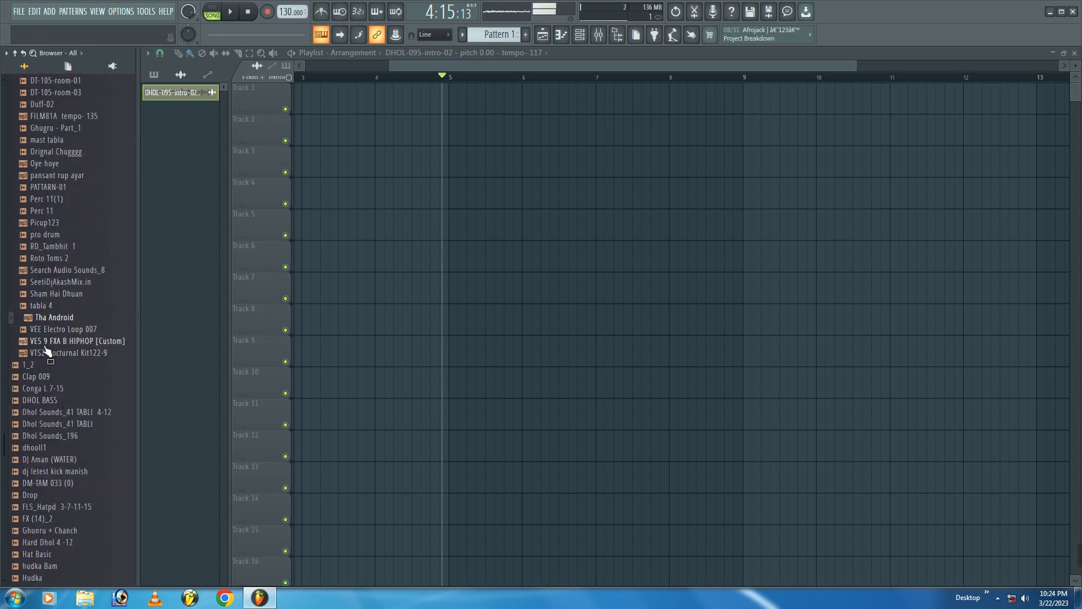
{"action": "left_click", "coordinate": [43, 341]}
Step: Audition the one-shot samples below the loop folder, such as Conga L 7-15, Dhol Sounds_196 and VEC3 FX Impact 36
{"action": "left_click", "coordinate": [40, 388]}
{"action": "left_click", "coordinate": [45, 436]}
{"action": "left_click", "coordinate": [48, 471]}
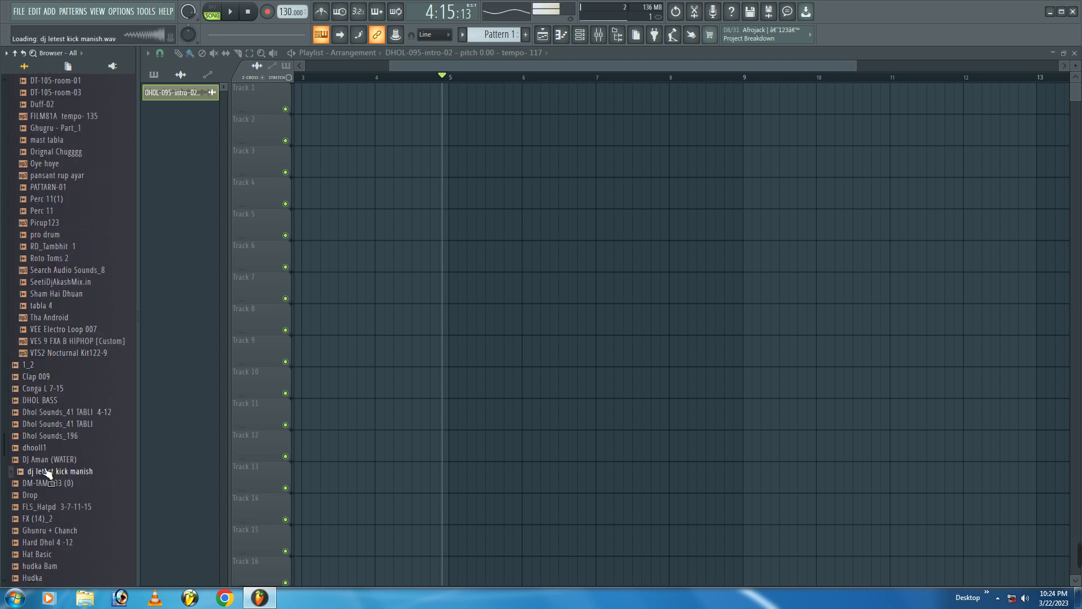
{"action": "left_click", "coordinate": [48, 507]}
{"action": "scroll", "coordinate": [48, 508], "scroll_direction": "down", "scroll_amount": 8}
{"action": "left_click", "coordinate": [51, 342]}
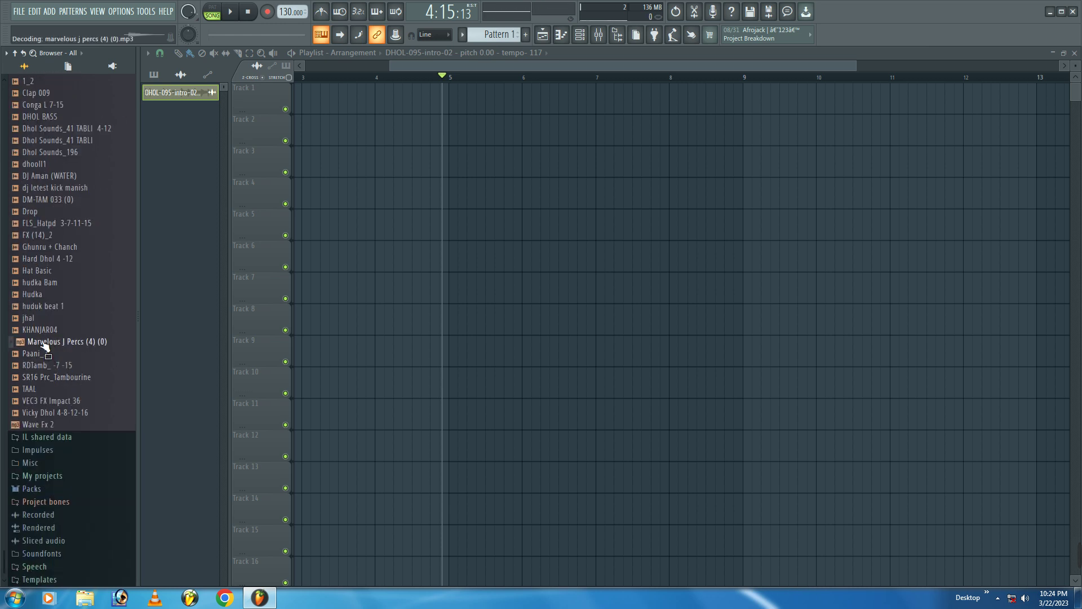
{"action": "left_click", "coordinate": [48, 400]}
{"action": "left_click", "coordinate": [47, 412]}
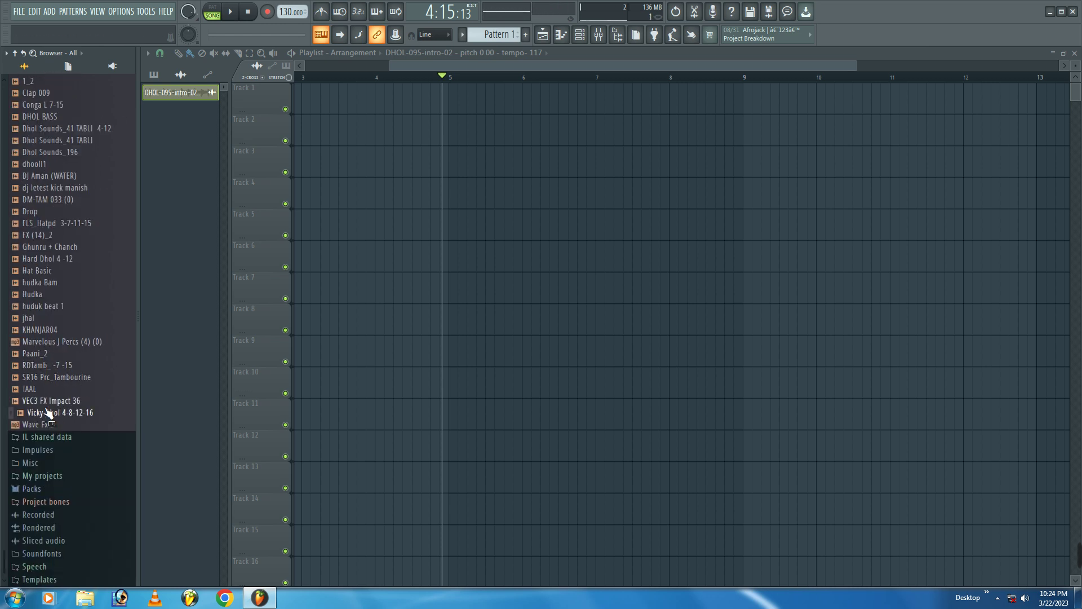
{"action": "left_click", "coordinate": [47, 212]}
Step: Listen again to the dj hollll running loop, DHUFF and the two DHUFF dil se FILLER loops
{"action": "scroll", "coordinate": [48, 201], "scroll_direction": "up", "scroll_amount": 14}
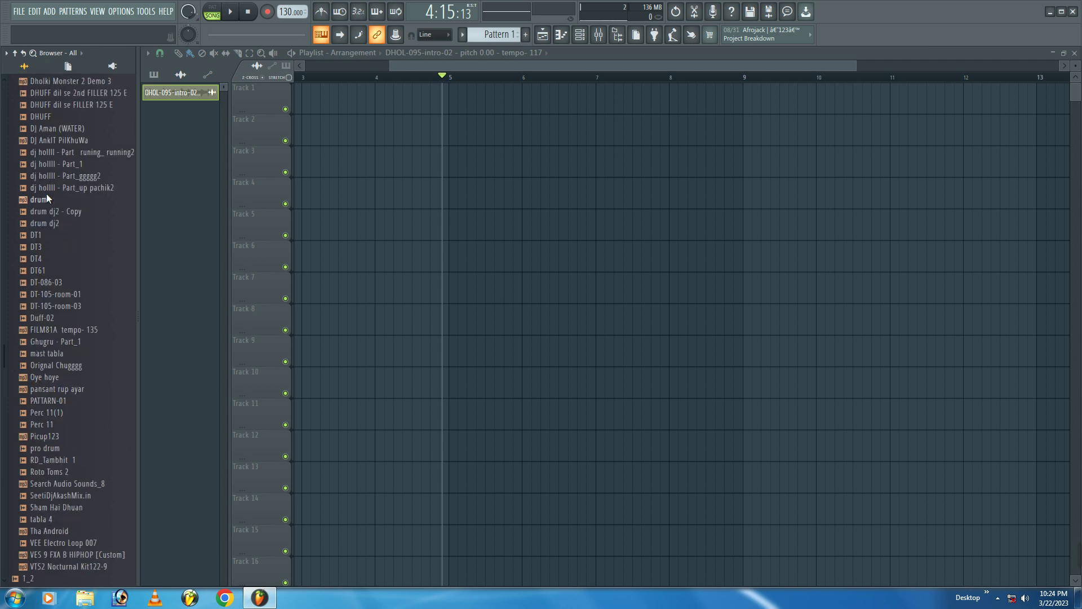
{"action": "left_click", "coordinate": [46, 188]}
{"action": "left_click", "coordinate": [54, 152]}
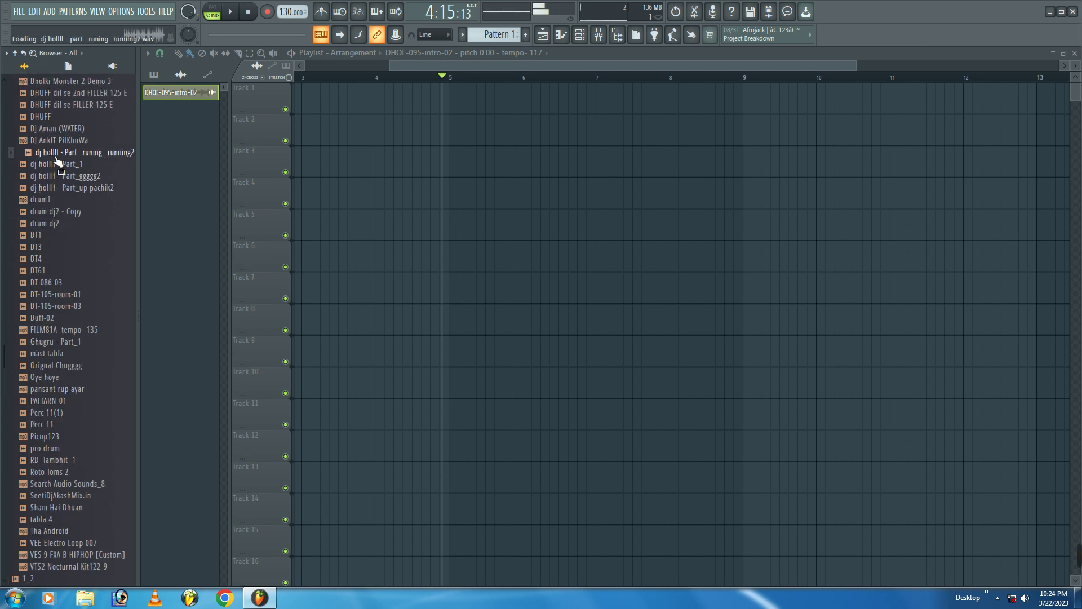
{"action": "left_click", "coordinate": [55, 117]}
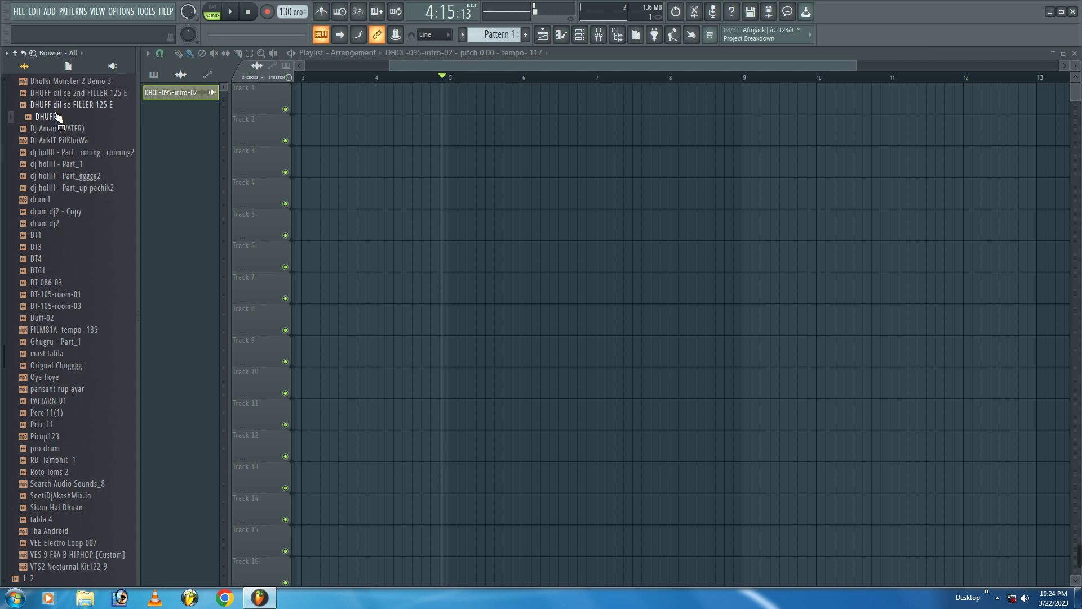
{"action": "left_click", "coordinate": [58, 106]}
{"action": "left_click", "coordinate": [61, 94]}
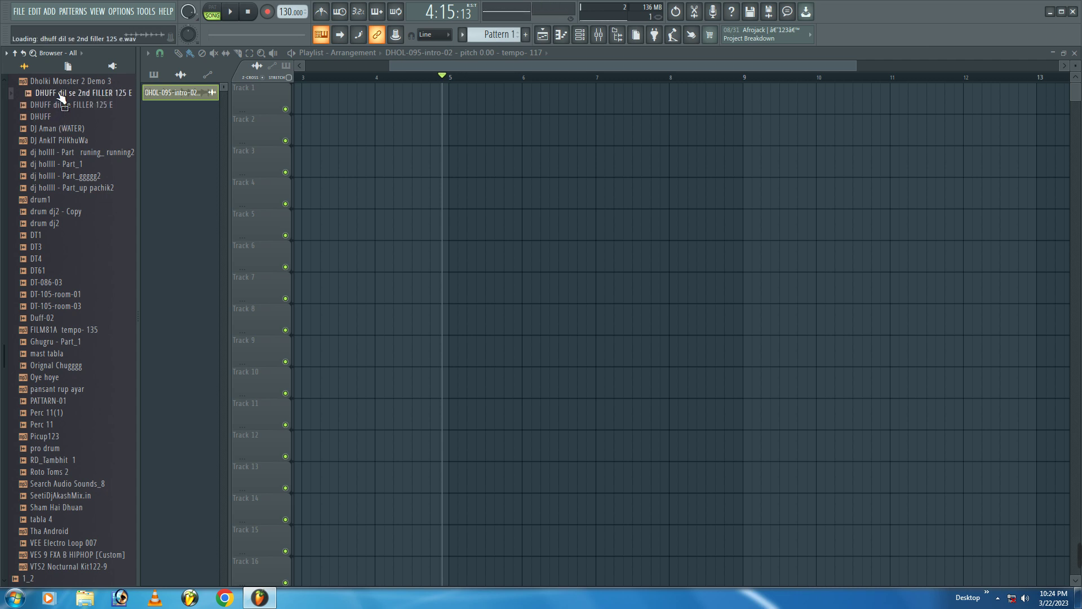
Step: Place the CLP MIX - Part_1 loop on Track 1 of the playlist at bar 4
{"action": "scroll", "coordinate": [84, 169], "scroll_direction": "up", "scroll_amount": 10}
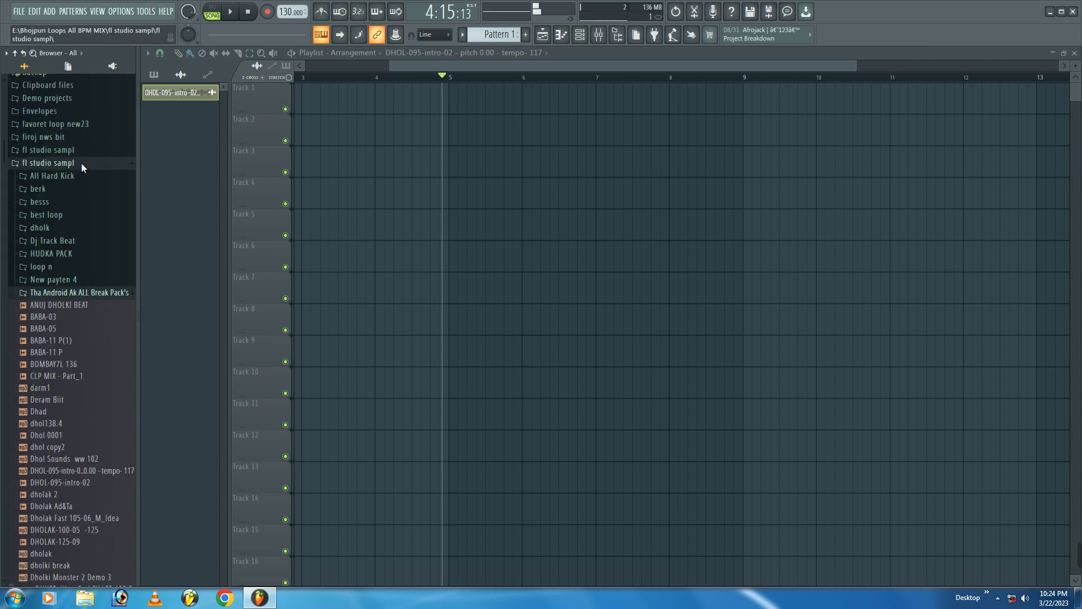
{"action": "left_click_drag", "start_coordinate": [46, 377], "coordinate": [391, 95]}
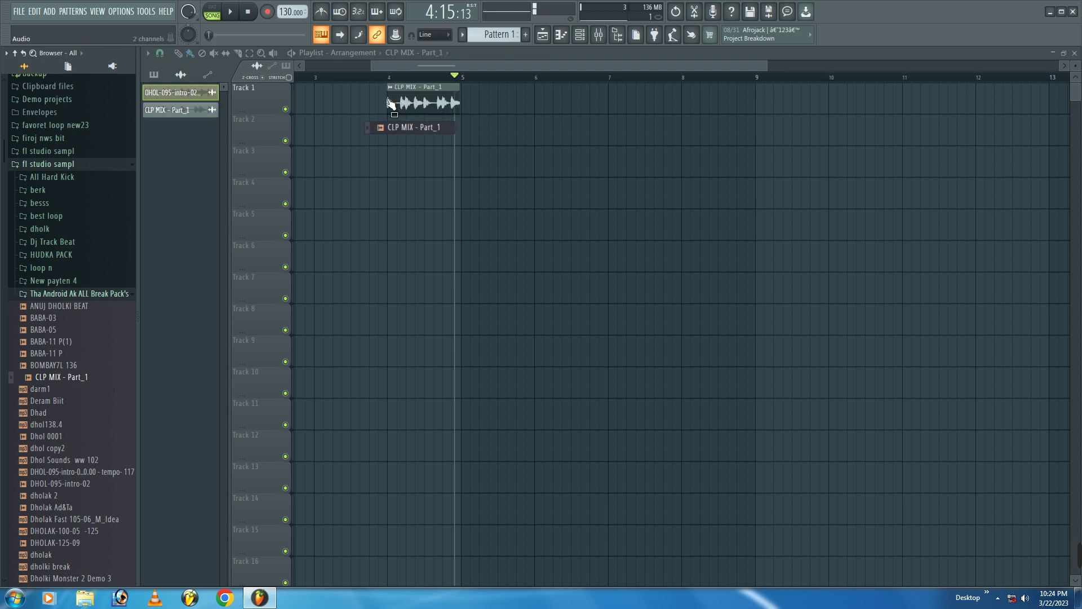
Step: Replace a trial dhol copy2 clip on Track 2 with DHOL-095-intro-02 - pitch 0.00 - tempo- 117, starting at bar 5
{"action": "left_click_drag", "start_coordinate": [33, 451], "coordinate": [474, 141]}
{"action": "right_click", "coordinate": [490, 130]}
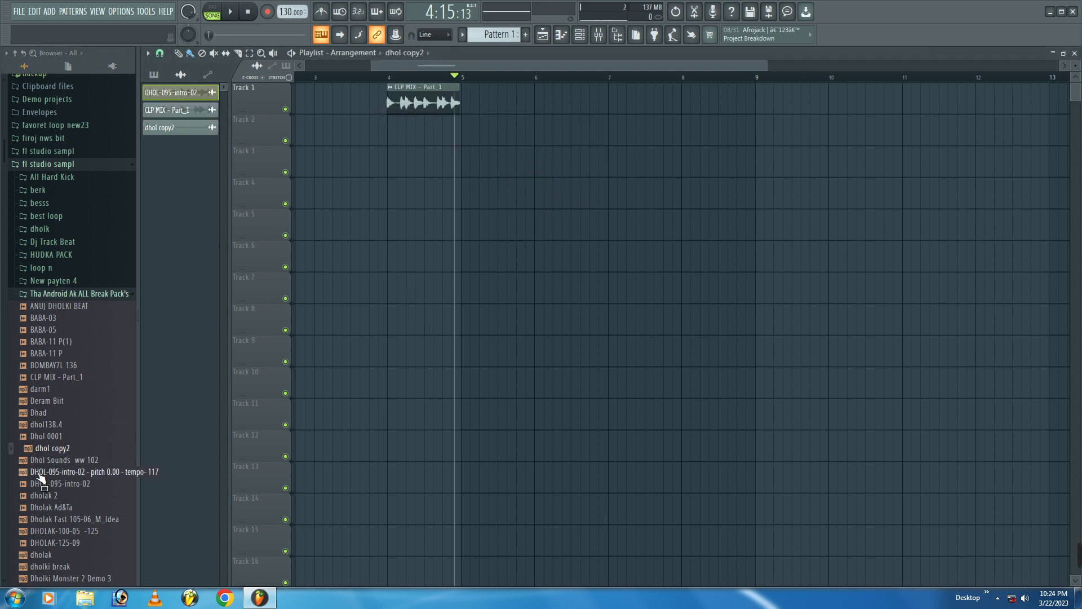
{"action": "left_click", "coordinate": [48, 471]}
{"action": "left_click_drag", "start_coordinate": [49, 475], "coordinate": [498, 128]}
Step: Play the arrangement from the start of the CLP MIX - Part_1 clip and stop playback
{"action": "left_click", "coordinate": [496, 79]}
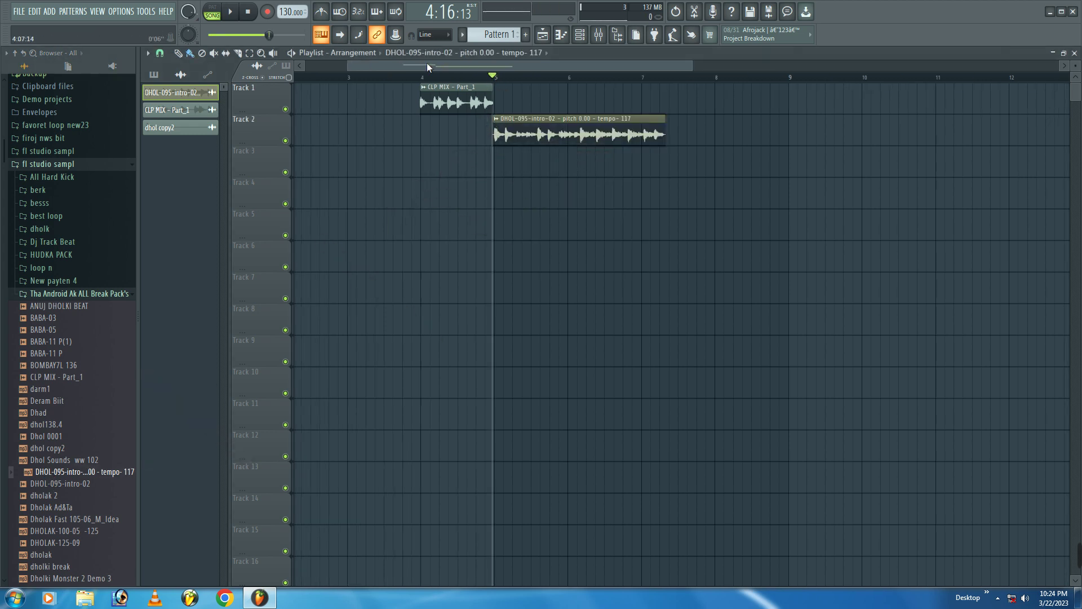
{"action": "scroll", "coordinate": [432, 87], "scroll_direction": "up", "scroll_amount": 3}
{"action": "left_click", "coordinate": [412, 79]}
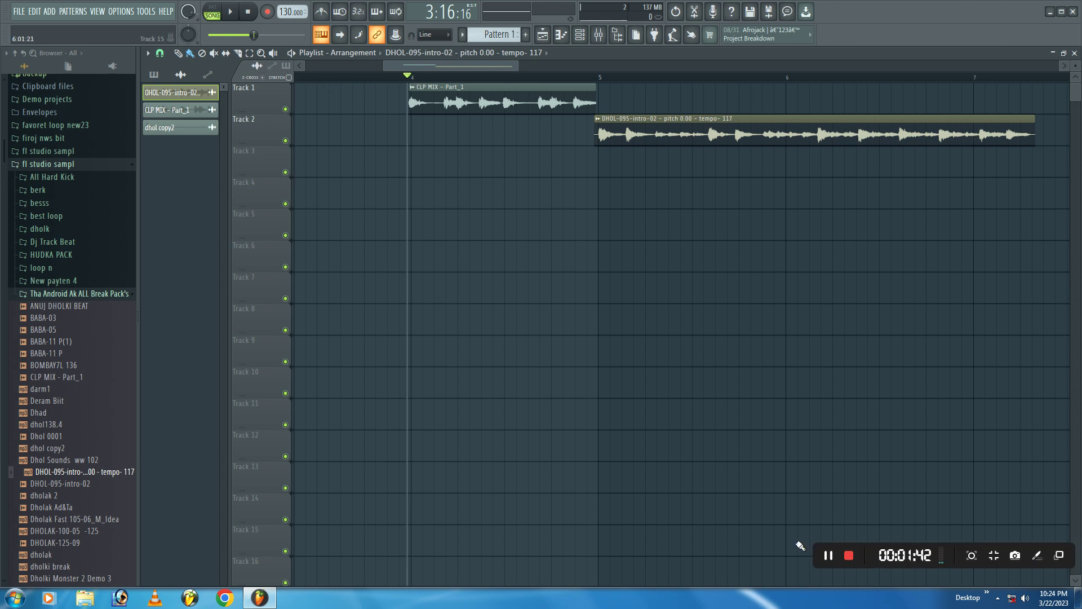
{"action": "key", "text": "space"}
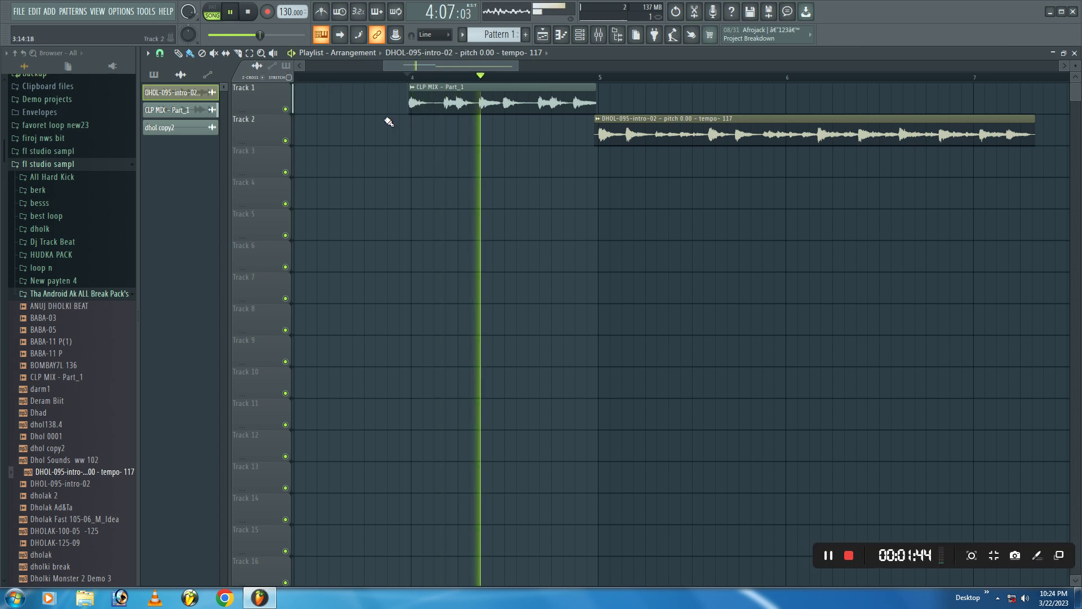
{"action": "key", "text": "space"}
Step: Check the estimated tempo of the CLP MIX - Part_1 clip with Fit to tempo, and dismiss the tempo detection dialog
{"action": "left_click", "coordinate": [413, 88]}
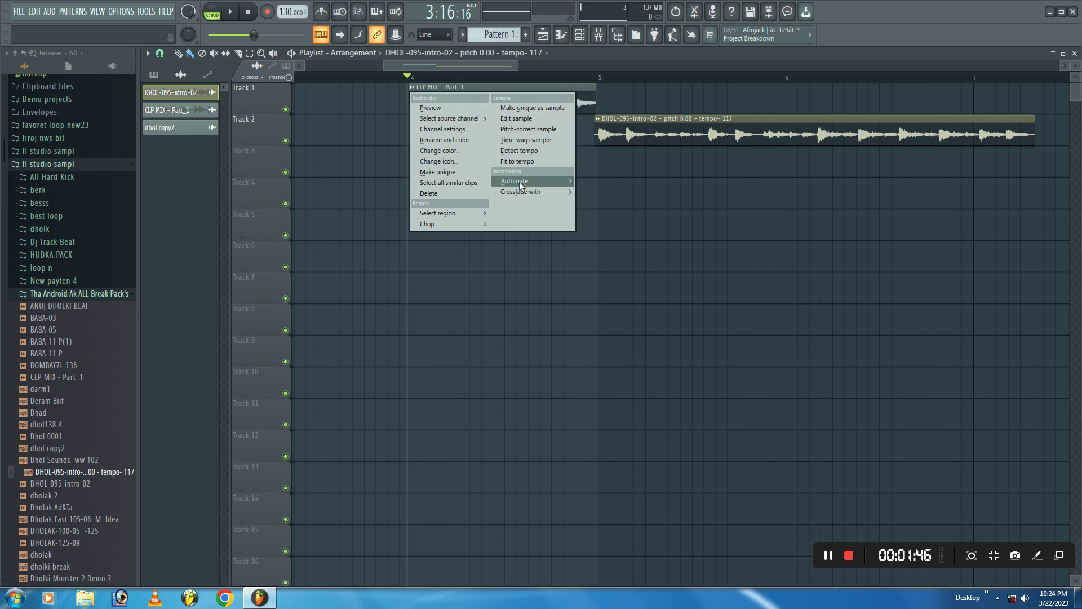
{"action": "left_click", "coordinate": [516, 162]}
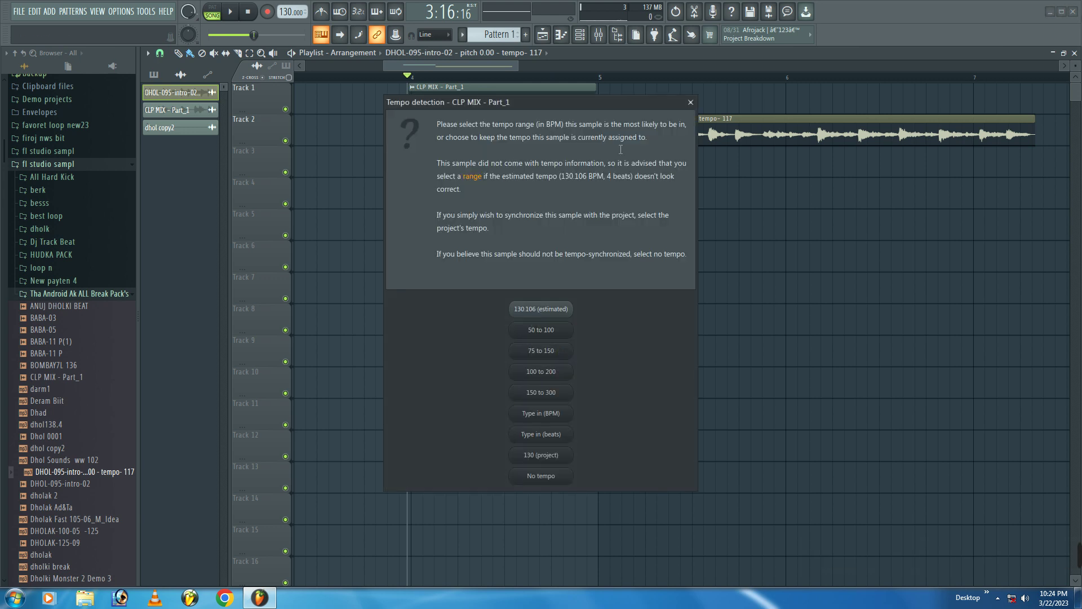
{"action": "left_click", "coordinate": [690, 103]}
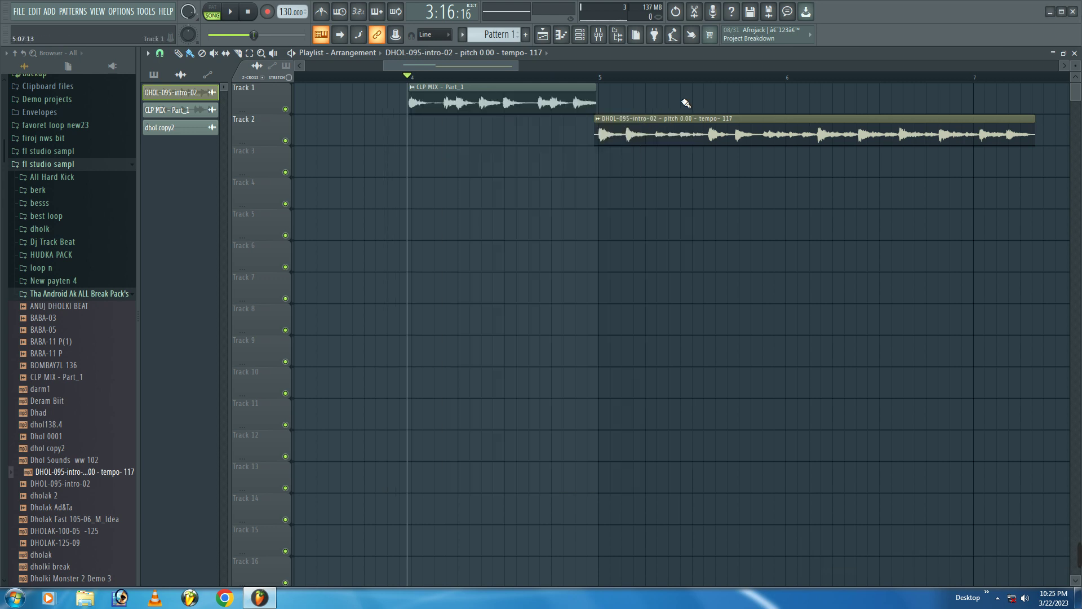
Step: Fit the CLP MIX - Part_1 clip on Track 1 to tempo using the 100 to 200 BPM range
{"action": "left_click", "coordinate": [418, 91]}
{"action": "left_click", "coordinate": [509, 167]}
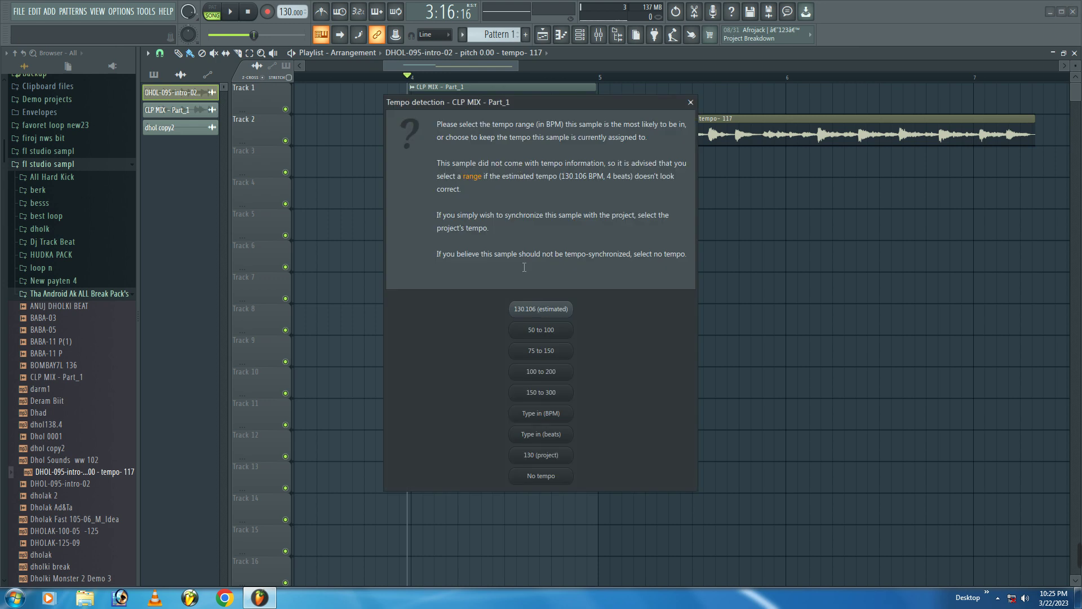
{"action": "left_click", "coordinate": [545, 373]}
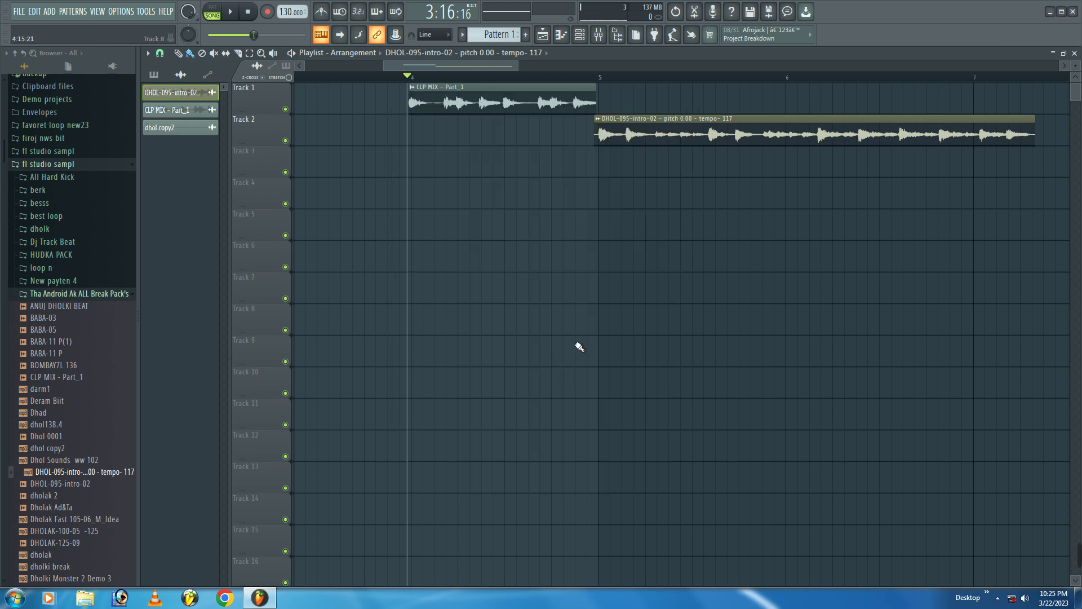
Step: Set the playlist snap to Line and align the CLP MIX - Part_1 clip with the start of bar 4
{"action": "scroll", "coordinate": [419, 84], "scroll_direction": "up", "scroll_amount": 3, "text": "ctrl"}
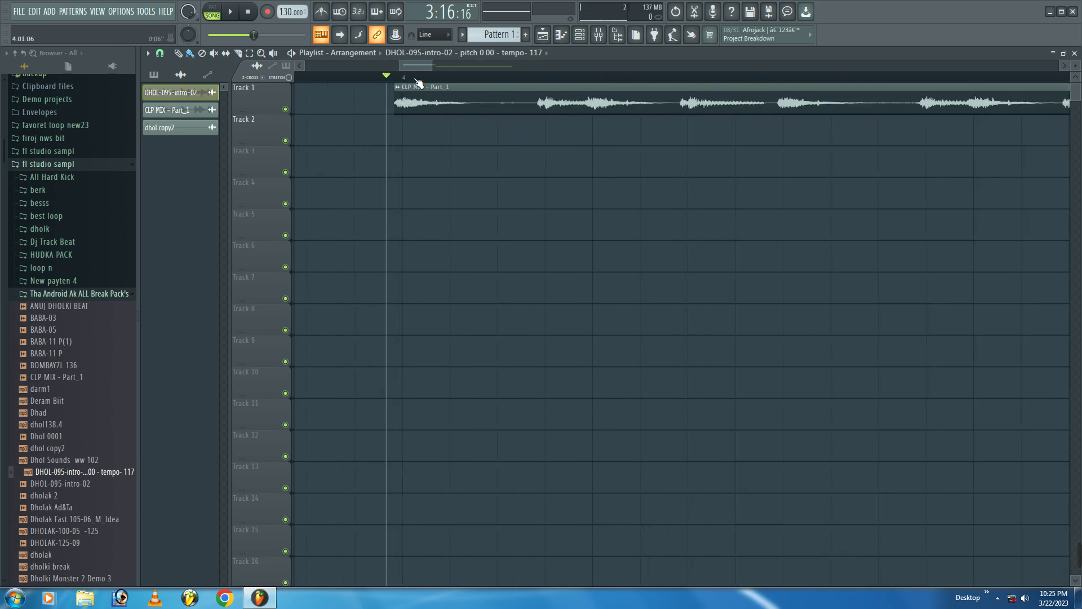
{"action": "left_click", "coordinate": [161, 54]}
{"action": "left_click", "coordinate": [176, 80]}
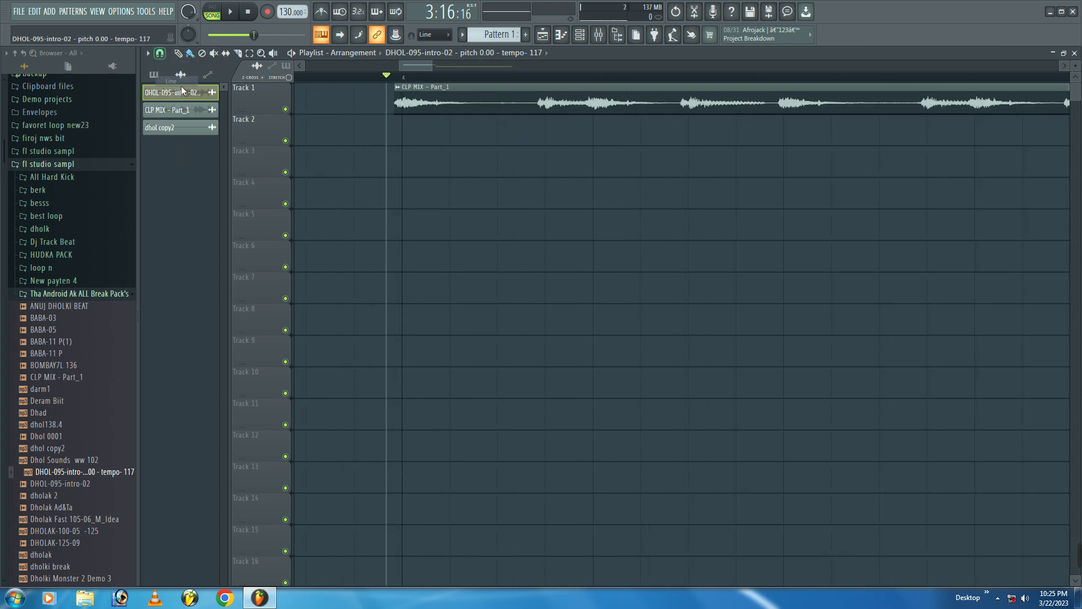
{"action": "left_click_drag", "start_coordinate": [438, 88], "coordinate": [567, 64]}
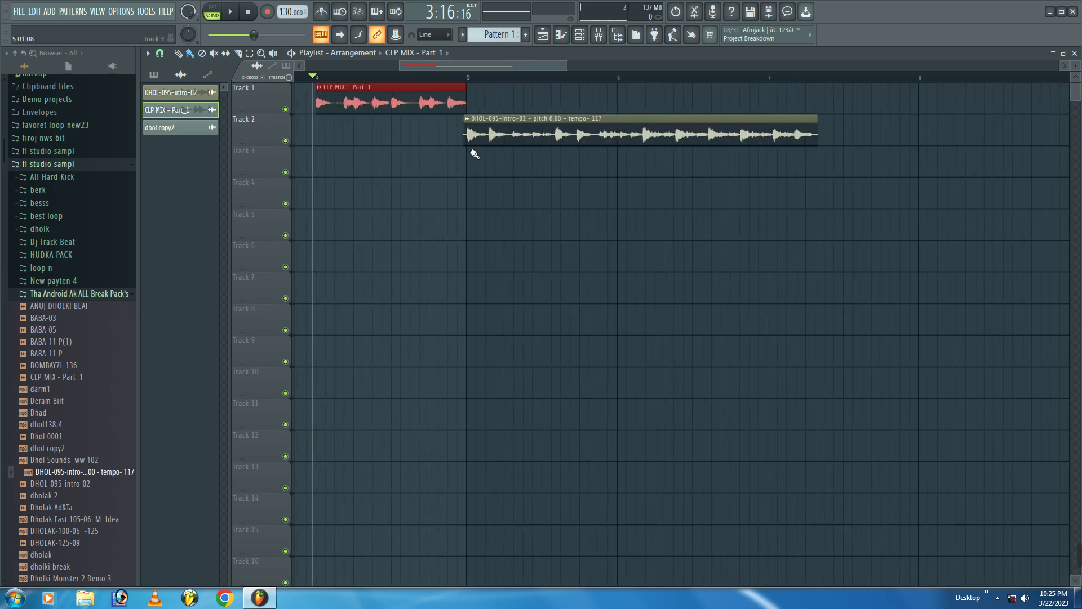
Step: Replace the DHOL-095-intro-02 clip on Track 2 with another CLP MIX - Part_1 clip starting at bar 5
{"action": "right_click", "coordinate": [477, 132]}
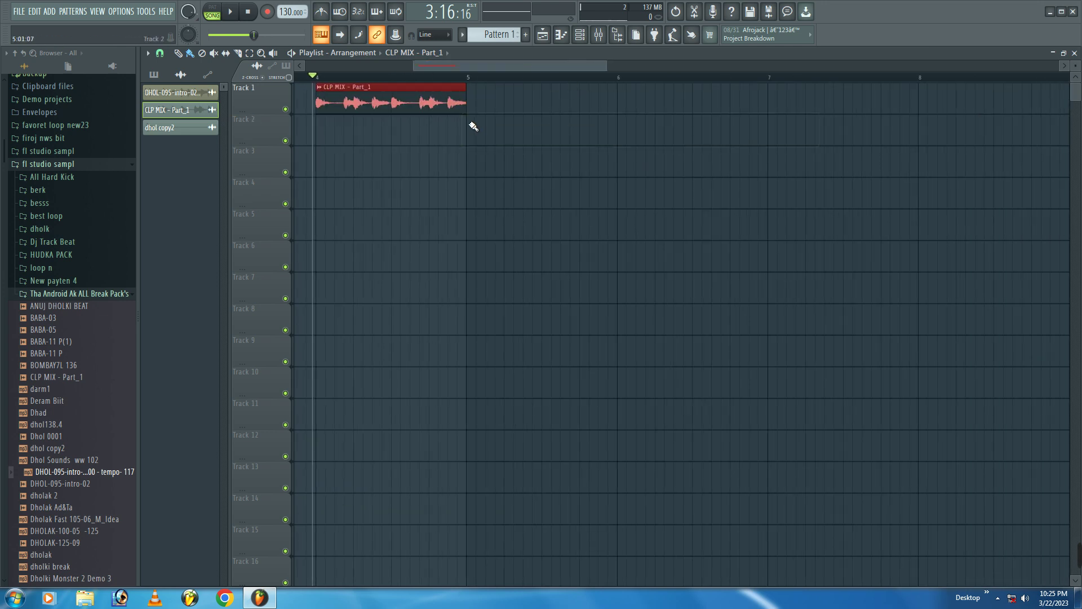
{"action": "left_click", "coordinate": [472, 125]}
{"action": "right_click", "coordinate": [498, 123]}
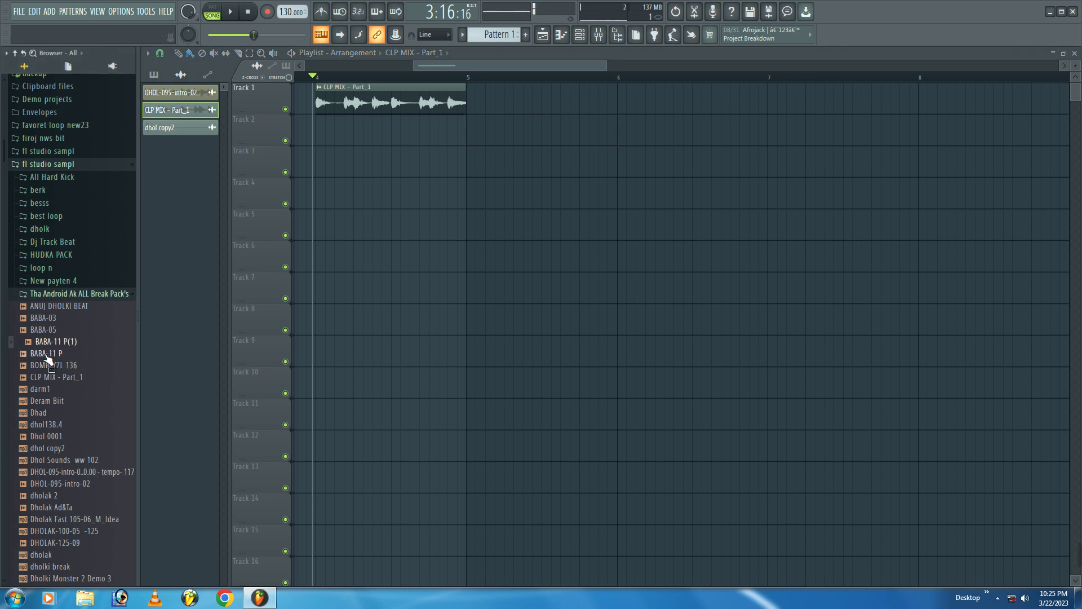
{"action": "left_click_drag", "start_coordinate": [46, 365], "coordinate": [478, 131]}
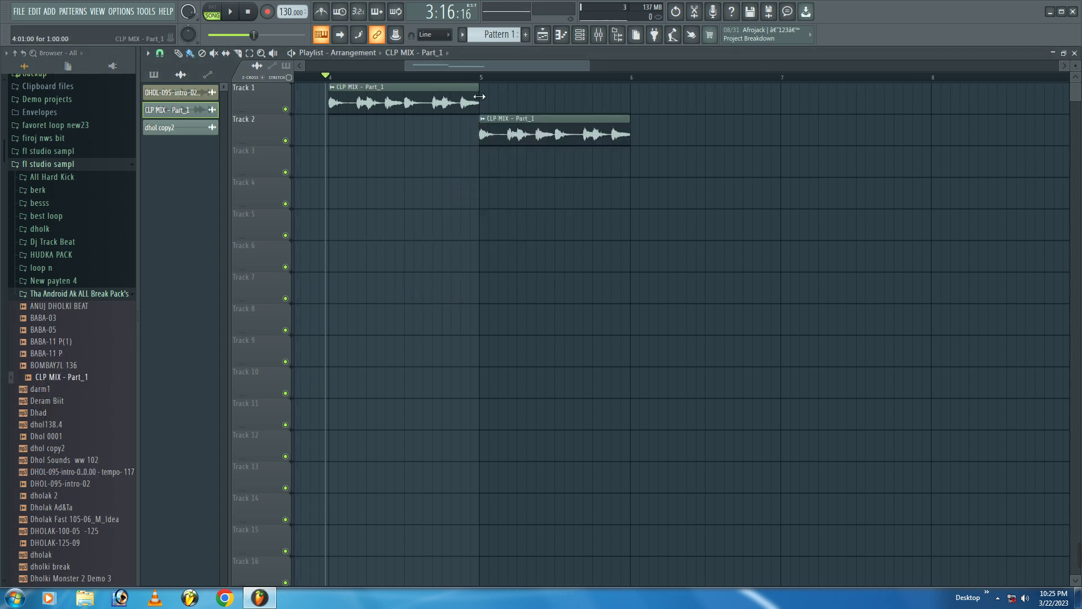
Step: Play the arrangement while moving the second CLP MIX - Part_1 clip up to Track 1 at bar 5, and stop playback
{"action": "key", "text": "space"}
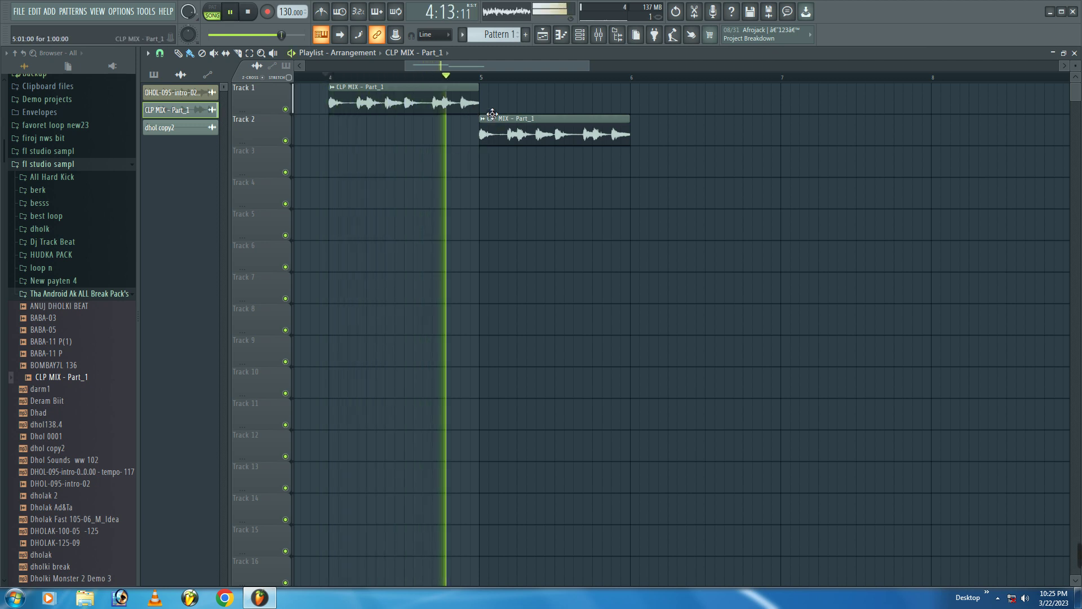
{"action": "left_click_drag", "start_coordinate": [492, 115], "coordinate": [492, 85]}
{"action": "key", "text": "space"}
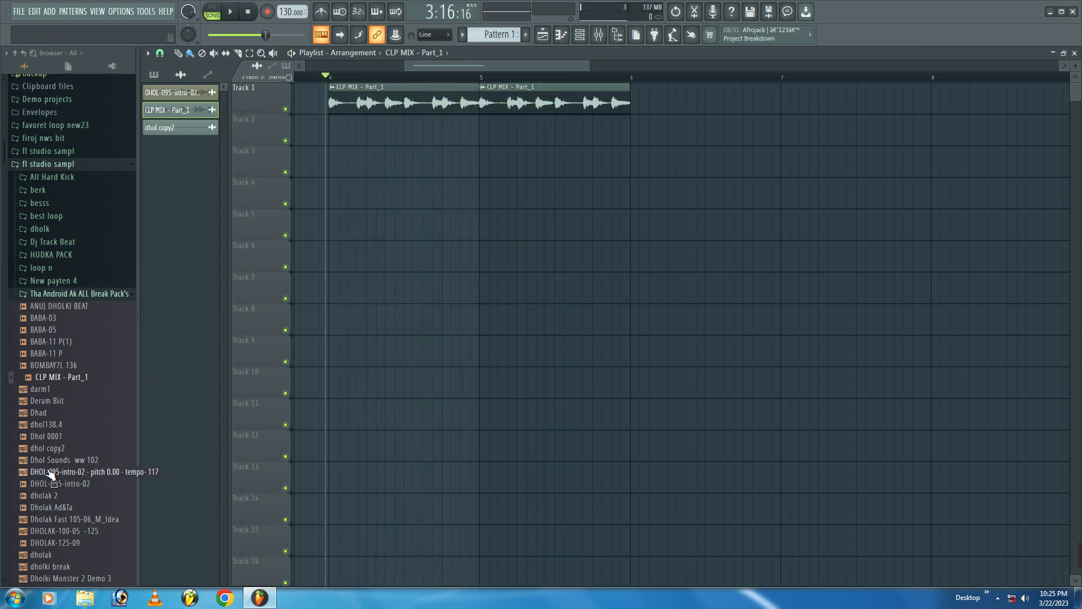
Step: Place DHOL-095-intro-02 - pitch 0.00 - tempo- 117 on Track 2 at bar 6 and fit it to tempo with the 150 to 300 range
{"action": "left_click_drag", "start_coordinate": [50, 473], "coordinate": [653, 130]}
{"action": "left_click", "coordinate": [653, 117]}
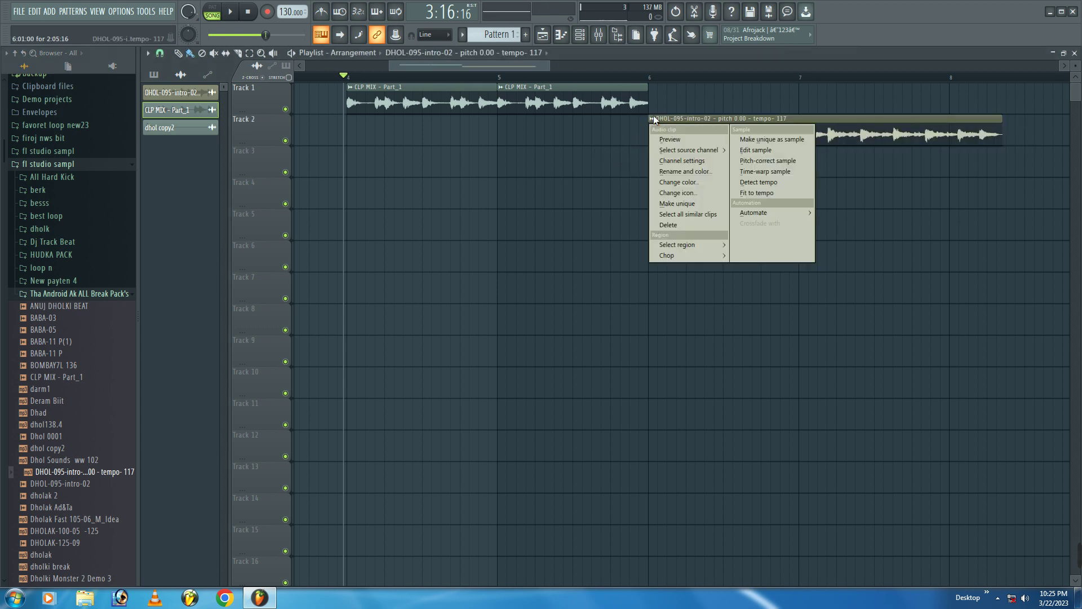
{"action": "left_click", "coordinate": [745, 194]}
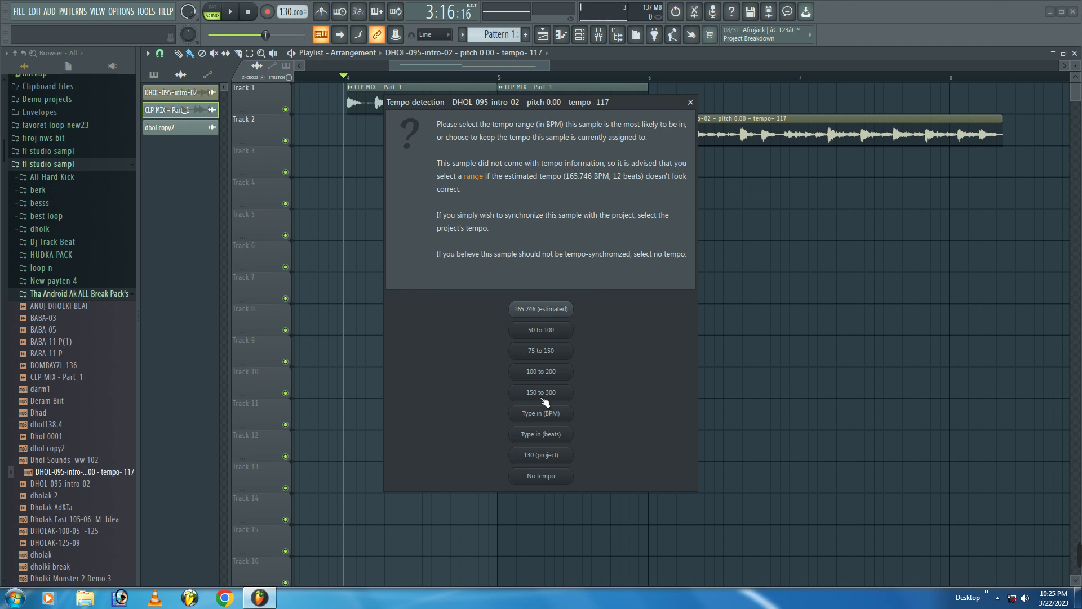
{"action": "left_click", "coordinate": [543, 395]}
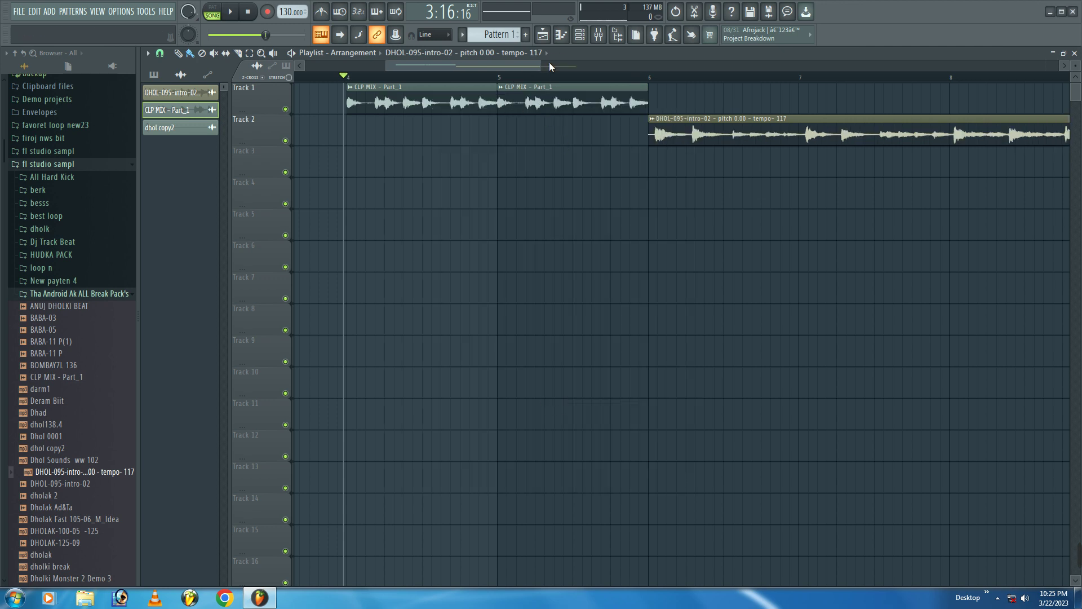
Step: Play the arrangement from midway through bar 4 and stop playback
{"action": "left_click_drag", "start_coordinate": [542, 66], "coordinate": [627, 66]}
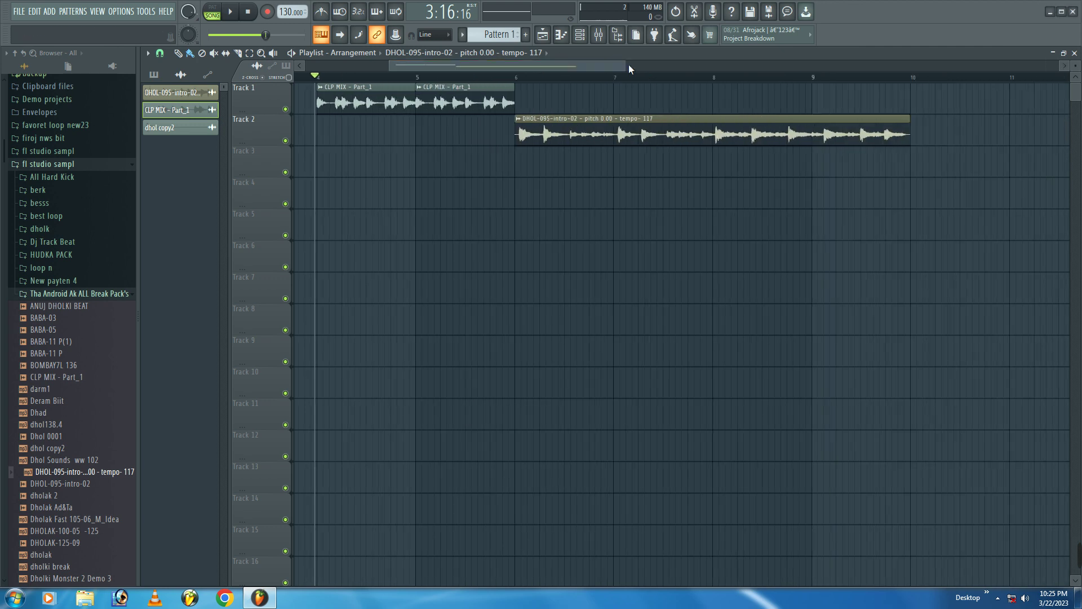
{"action": "left_click", "coordinate": [364, 77]}
{"action": "key", "text": "space"}
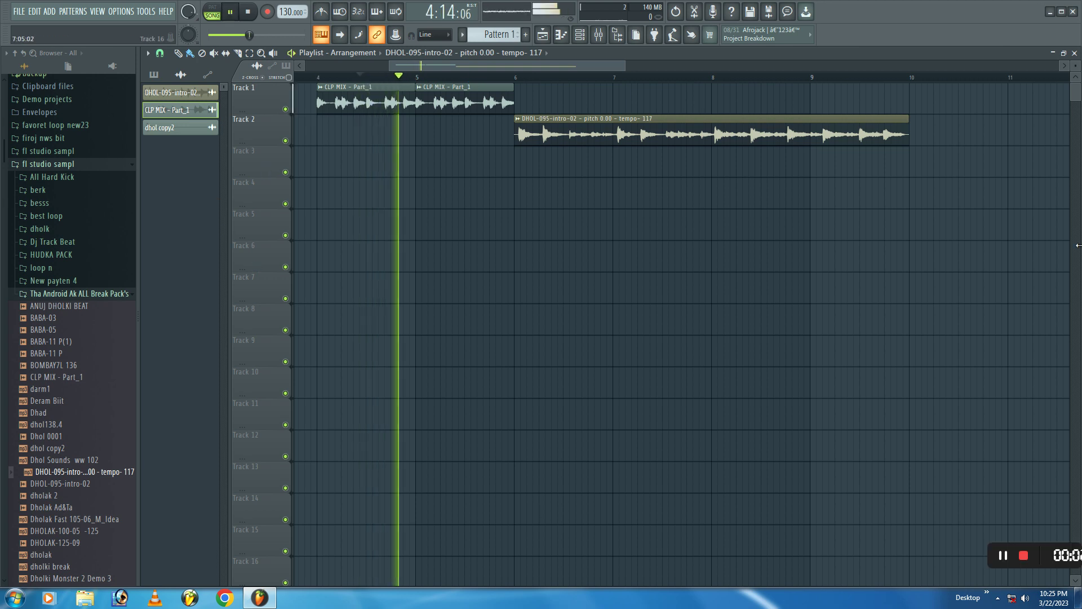
{"action": "key", "text": "space"}
Step: Open the berk sample folder and audition a range of its numbered Brack loops, including (24) Super brack
{"action": "left_click", "coordinate": [37, 192]}
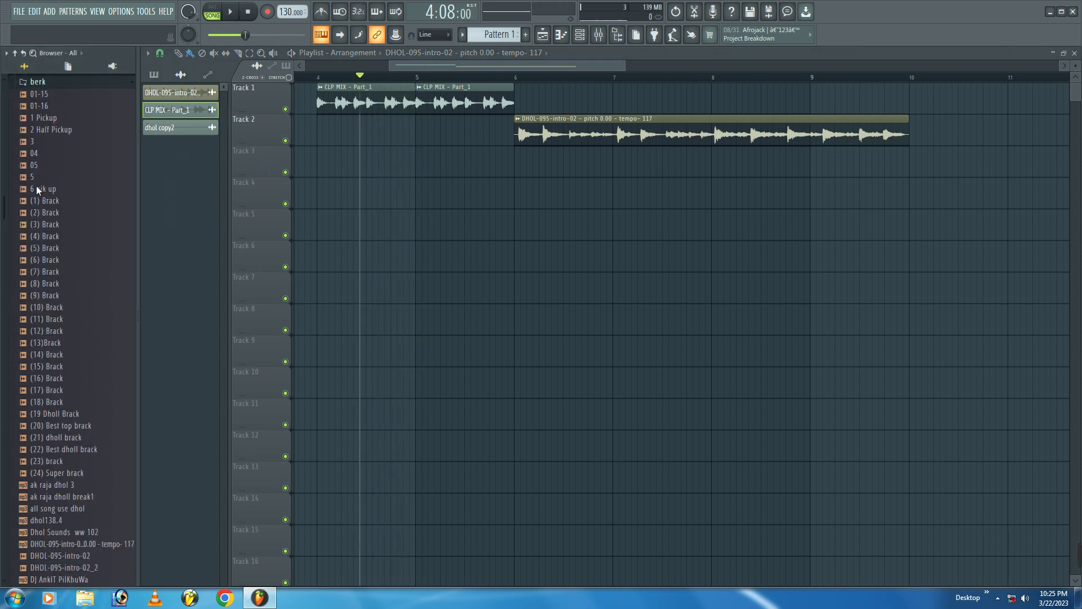
{"action": "left_click", "coordinate": [25, 247]}
{"action": "left_click", "coordinate": [31, 260]}
{"action": "left_click", "coordinate": [34, 306]}
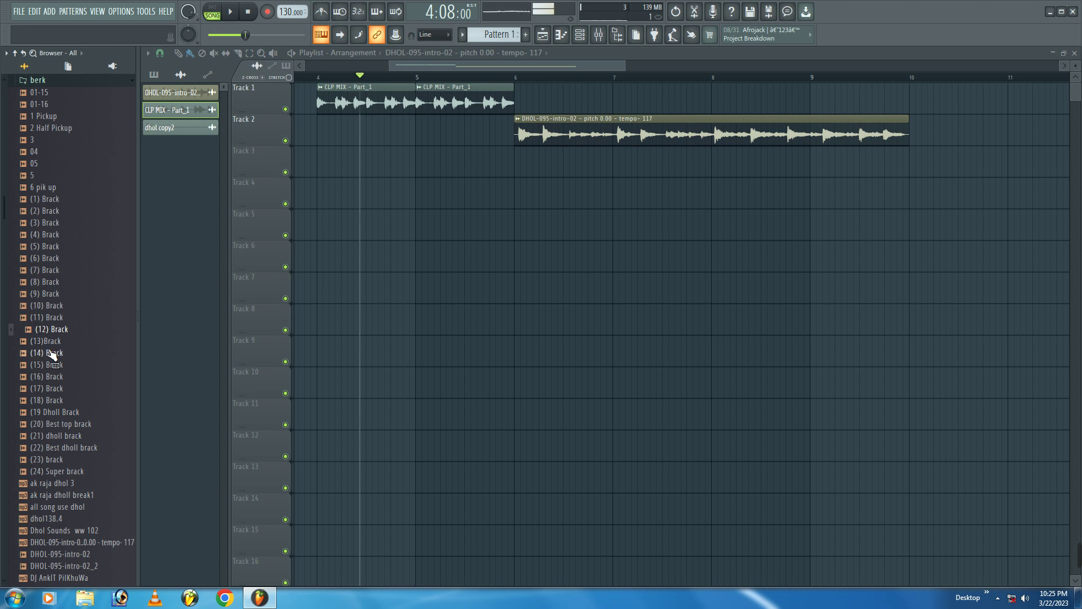
{"action": "left_click", "coordinate": [50, 415]}
{"action": "left_click", "coordinate": [47, 437]}
{"action": "left_click", "coordinate": [42, 461]}
{"action": "left_click", "coordinate": [47, 473]}
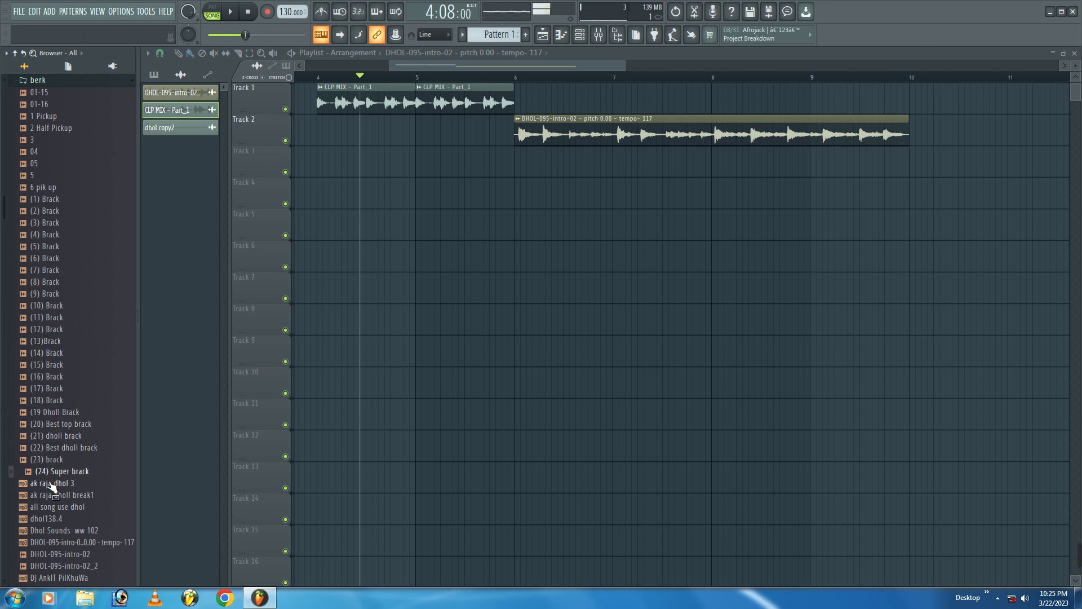
{"action": "left_click", "coordinate": [50, 485]}
Step: Audition mast tabla, Tha Android and dj hollll - Part_ggggg2 further down the berk folder
{"action": "scroll", "coordinate": [51, 491], "scroll_direction": "down", "scroll_amount": 10}
{"action": "left_click", "coordinate": [37, 259]}
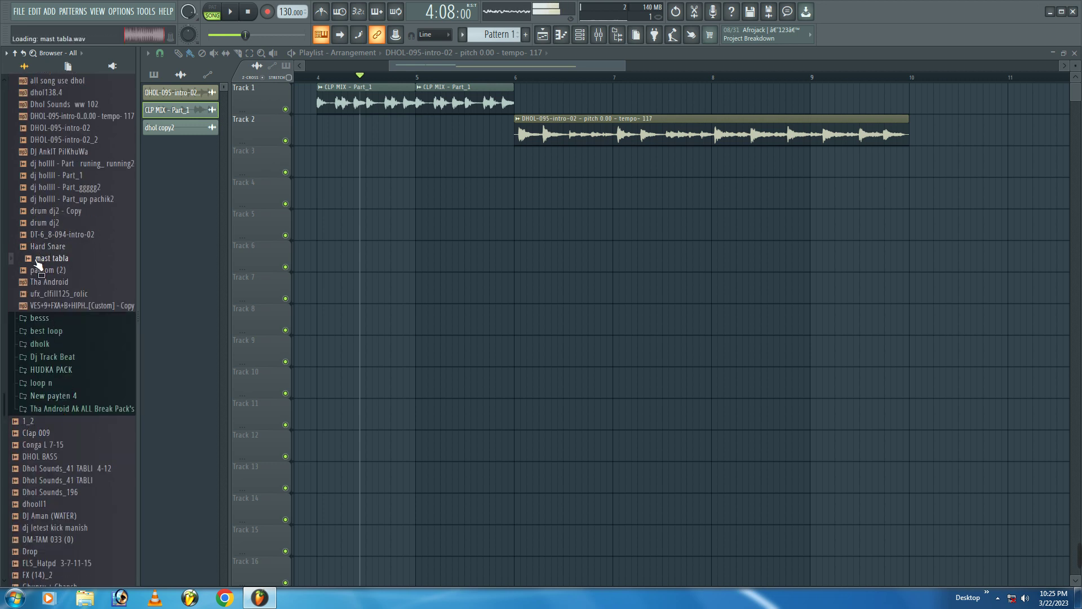
{"action": "left_click", "coordinate": [40, 282]}
{"action": "left_click", "coordinate": [62, 187]}
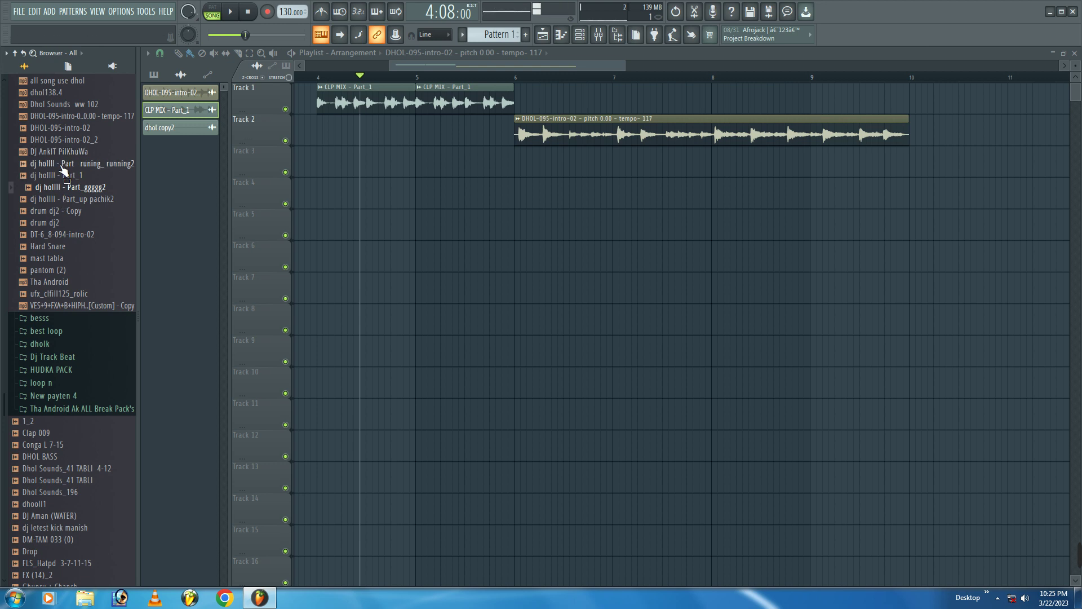
Step: Audition loops in the best loop folder, including Dhol Sounds_106, Dhol Sounds_119, DT-6_8-078-03 and RD_Tambhit 1, and collapse the folder
{"action": "left_click", "coordinate": [45, 333]}
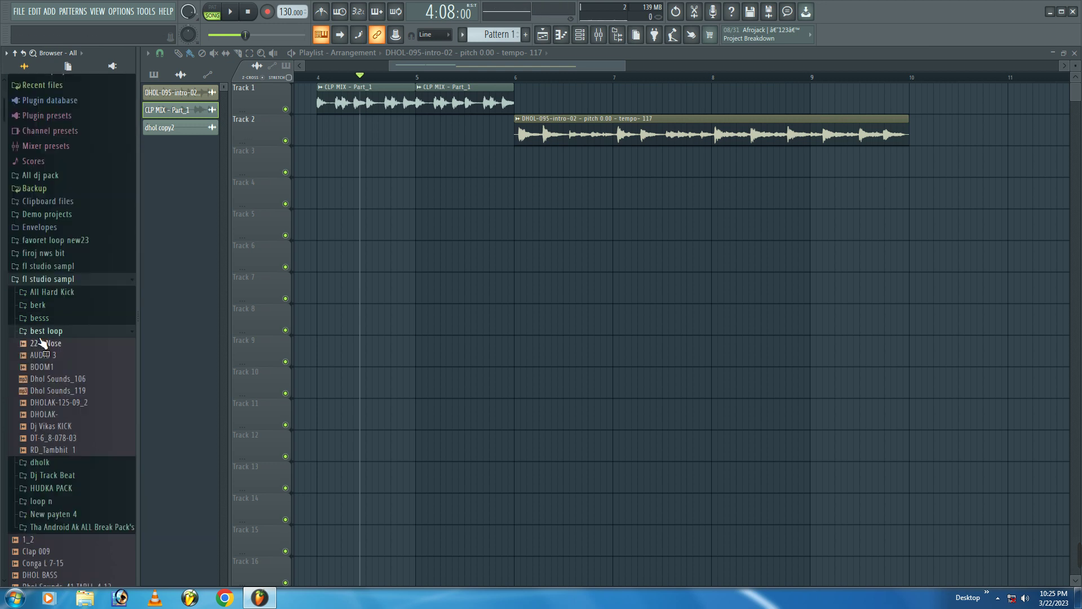
{"action": "left_click", "coordinate": [43, 379]}
{"action": "left_click", "coordinate": [45, 391]}
{"action": "left_click", "coordinate": [46, 427]}
{"action": "left_click", "coordinate": [49, 439]}
{"action": "left_click", "coordinate": [51, 450]}
{"action": "left_click", "coordinate": [50, 391]}
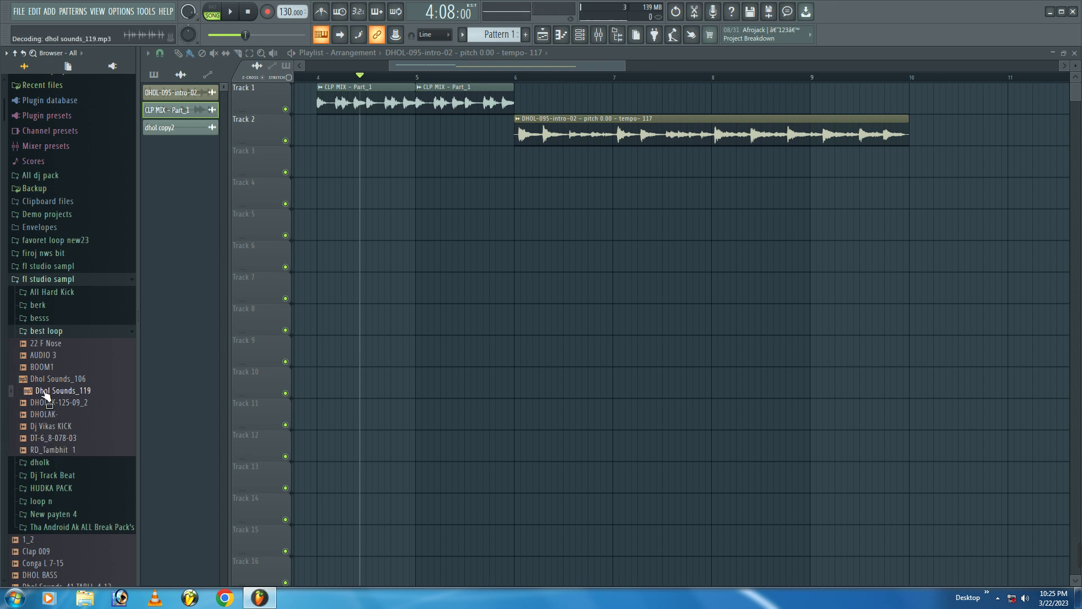
{"action": "left_click", "coordinate": [31, 331]}
Step: Open the All Hard Kick folder and audition several kick samples, including music kic and DARB-Kick-143-
{"action": "left_click", "coordinate": [46, 292]}
{"action": "left_click", "coordinate": [40, 329]}
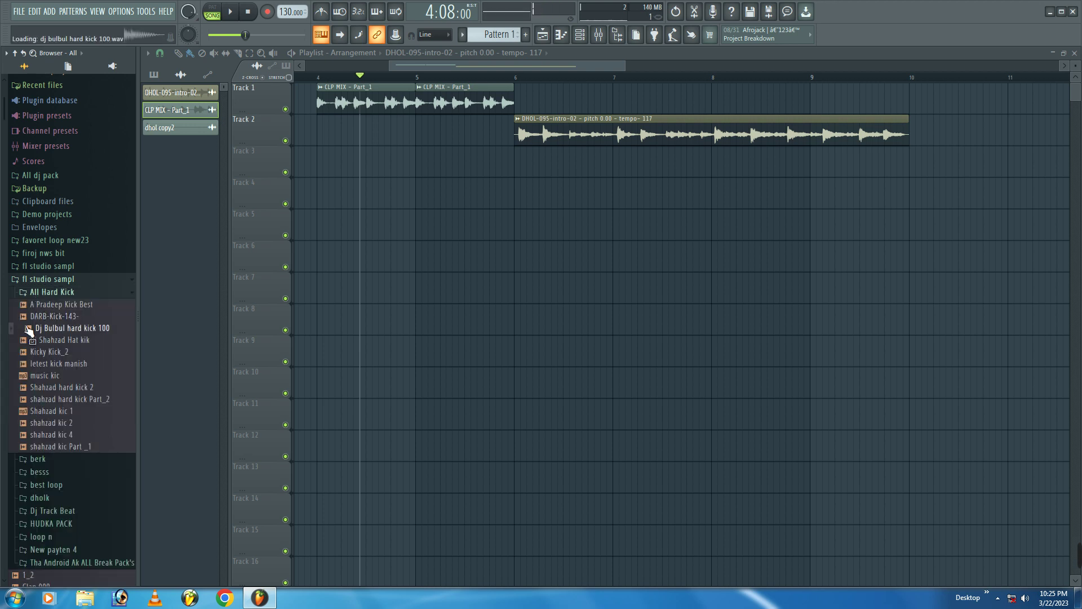
{"action": "left_click", "coordinate": [35, 341]}
{"action": "left_click", "coordinate": [36, 376]}
{"action": "left_click", "coordinate": [40, 387]}
{"action": "left_click", "coordinate": [49, 412]}
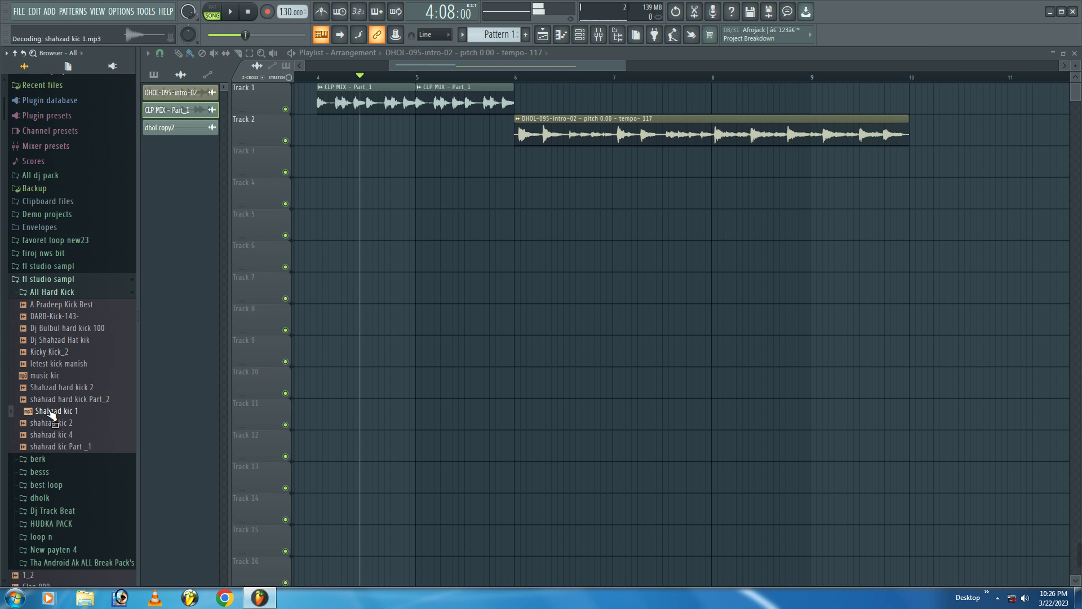
{"action": "left_click", "coordinate": [24, 318]}
{"action": "left_click", "coordinate": [28, 305]}
Step: Open the besss folder and audition bass samples, including b2, h2, e2, Attack Bass Root A (2)_2_2 and 2
{"action": "scroll", "coordinate": [51, 337], "scroll_direction": "down", "scroll_amount": 5}
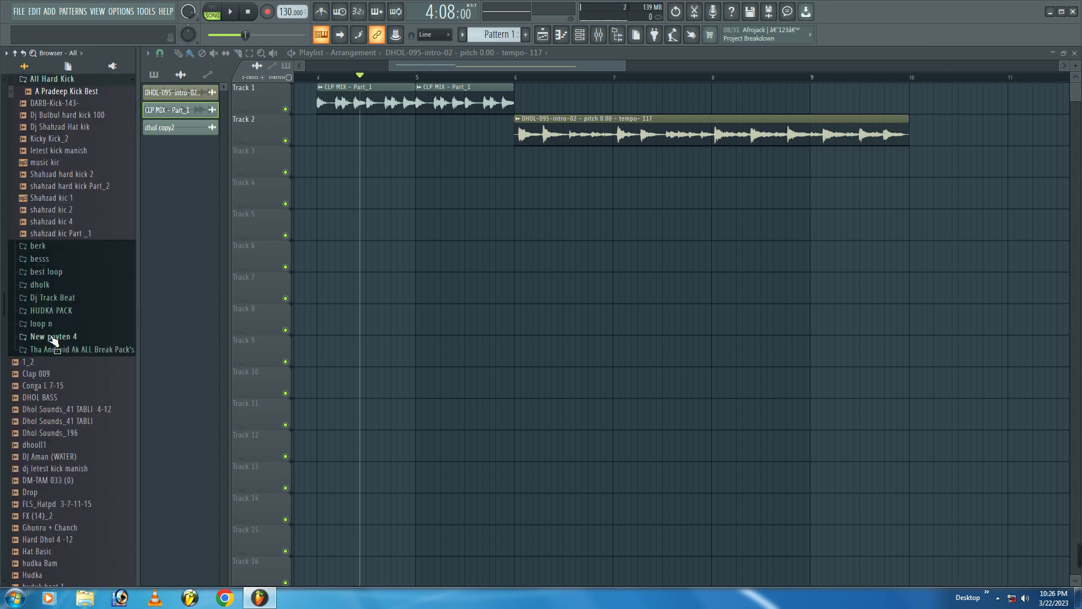
{"action": "left_click", "coordinate": [44, 261]}
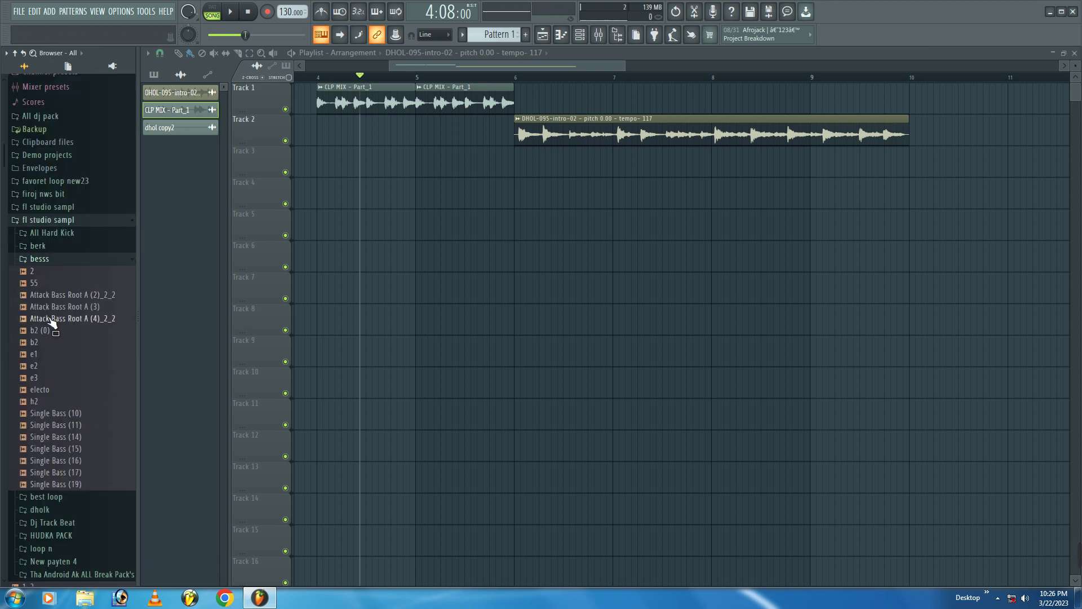
{"action": "left_click", "coordinate": [37, 343]}
{"action": "left_click", "coordinate": [35, 402]}
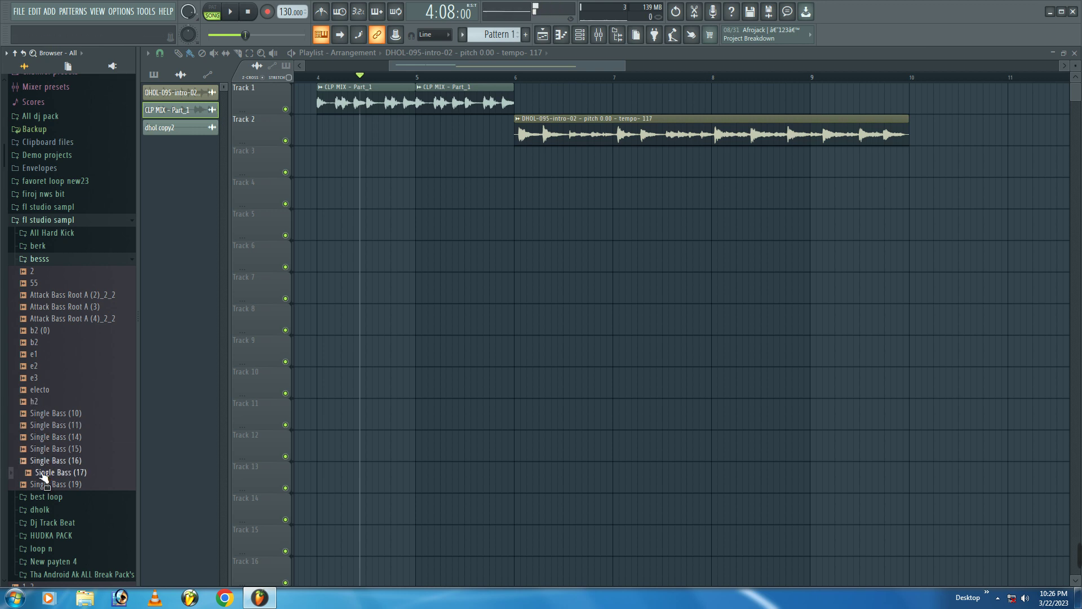
{"action": "left_click", "coordinate": [33, 366]}
{"action": "left_click", "coordinate": [28, 296]}
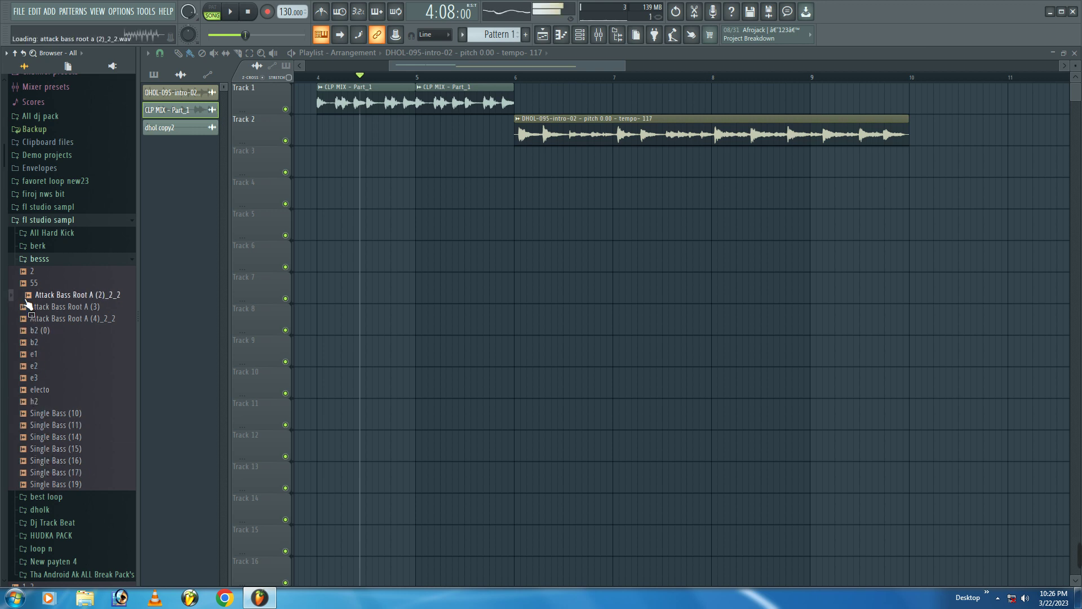
{"action": "left_click", "coordinate": [34, 272]}
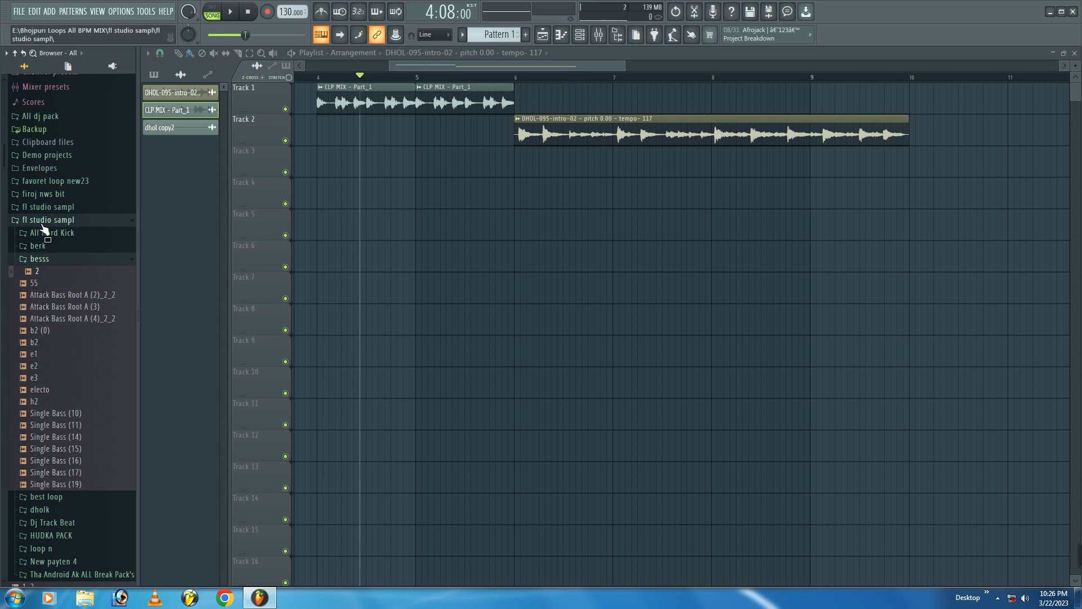
Step: Look through the firoj nws bit folder, audition Duff & Tabla and SElect OH in favoret loop new23, and collapse both folders
{"action": "left_click", "coordinate": [35, 194]}
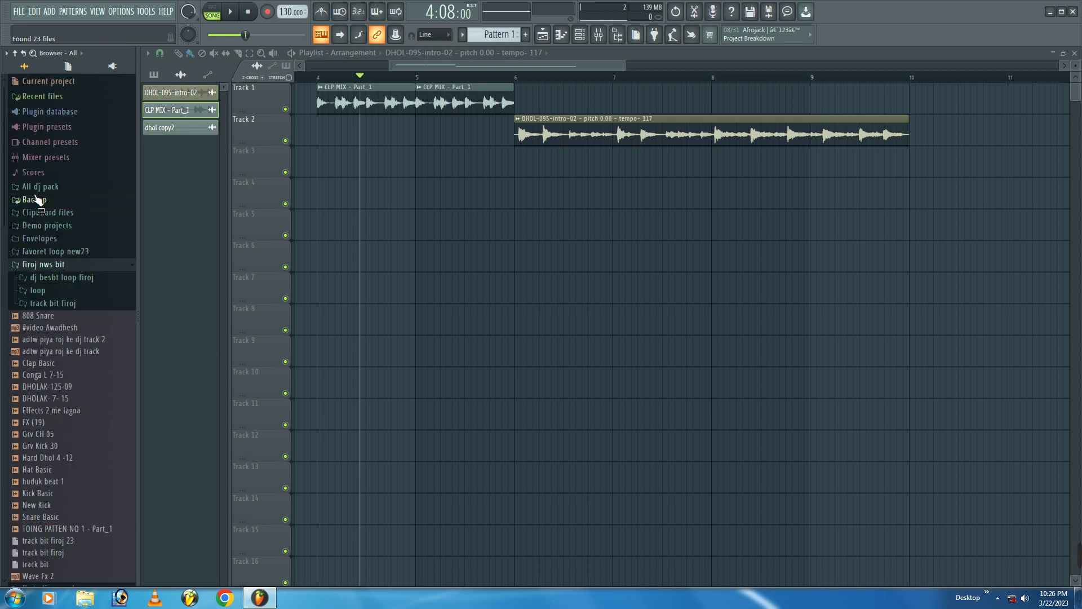
{"action": "left_click", "coordinate": [34, 266]}
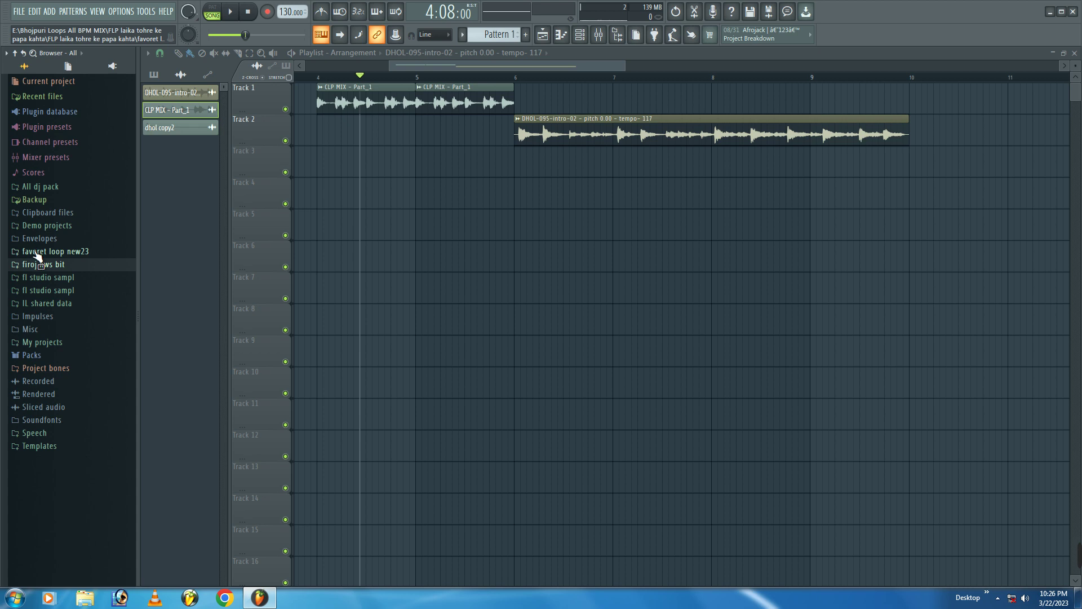
{"action": "left_click", "coordinate": [36, 253]}
{"action": "left_click", "coordinate": [34, 337]}
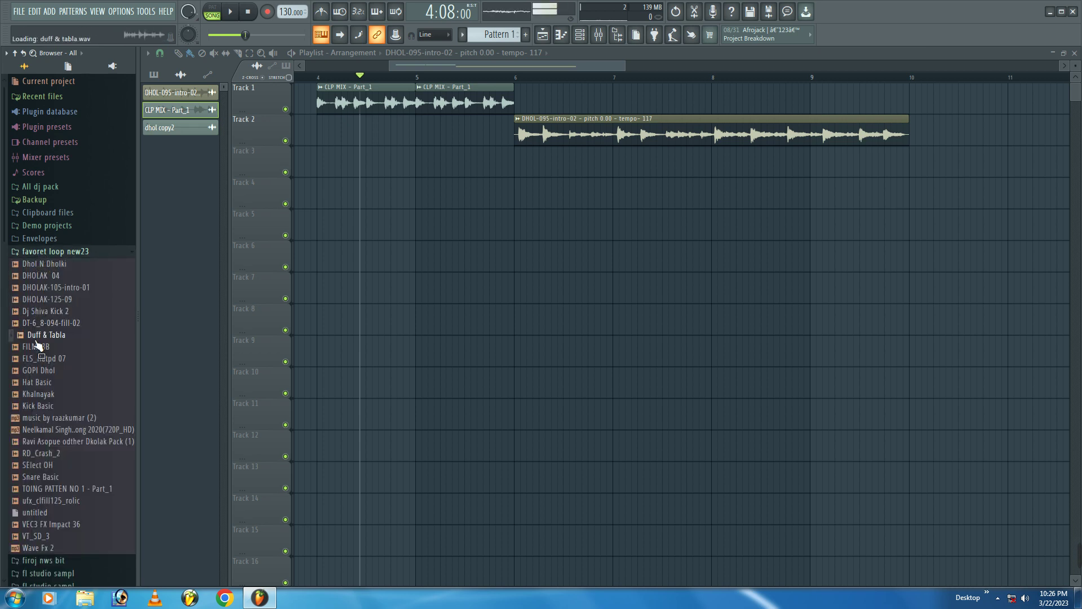
{"action": "left_click", "coordinate": [39, 468]}
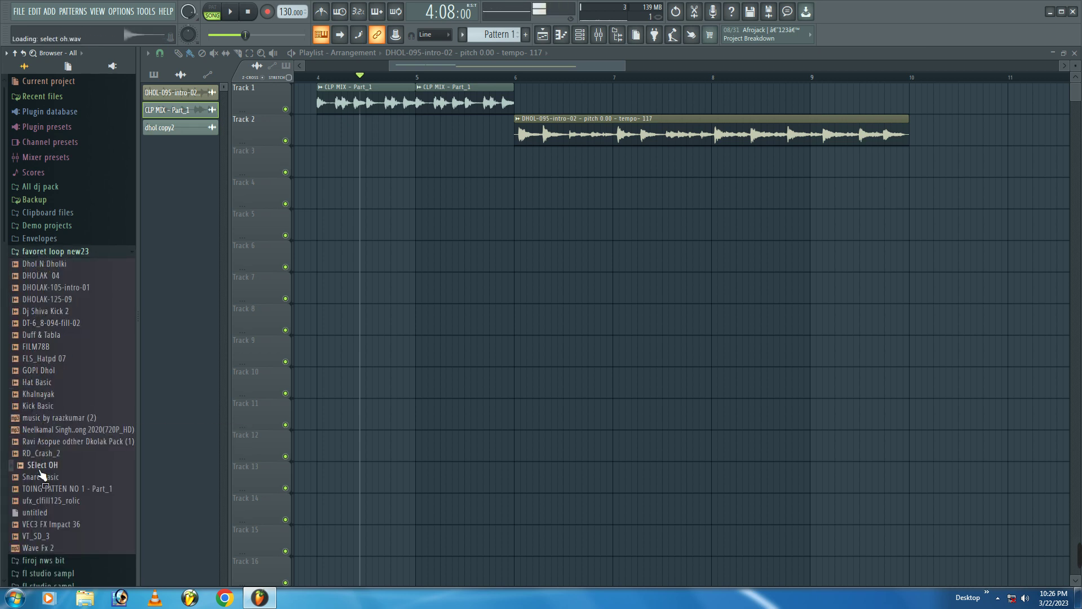
{"action": "left_click", "coordinate": [33, 251]}
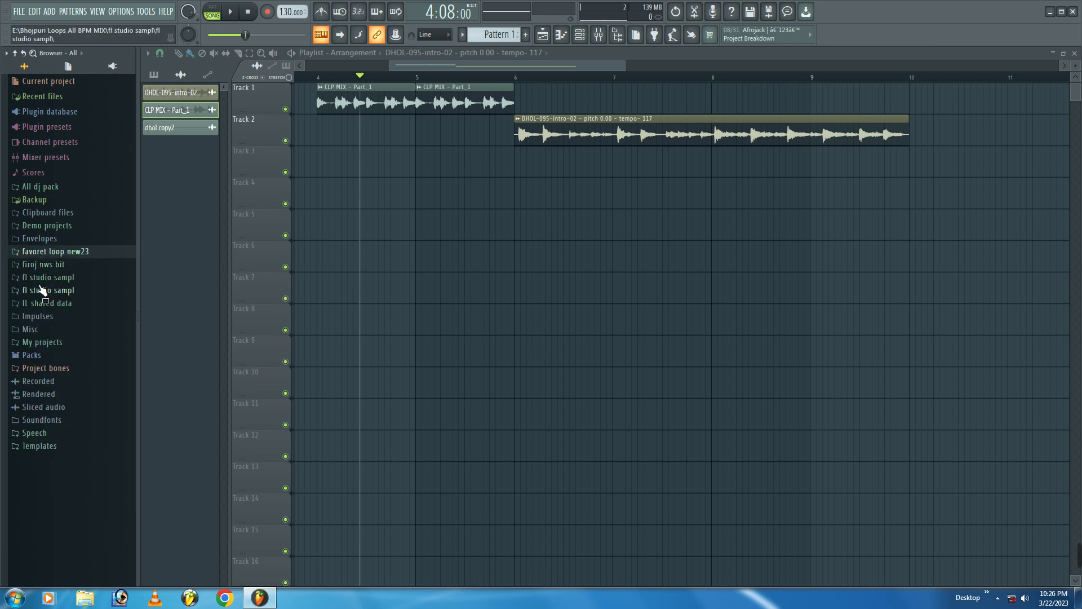
Step: Look through the first fl studio sampl folder and its nested subfolder, and audition the New Kick sample
{"action": "left_click", "coordinate": [34, 279]}
{"action": "left_click", "coordinate": [37, 292]}
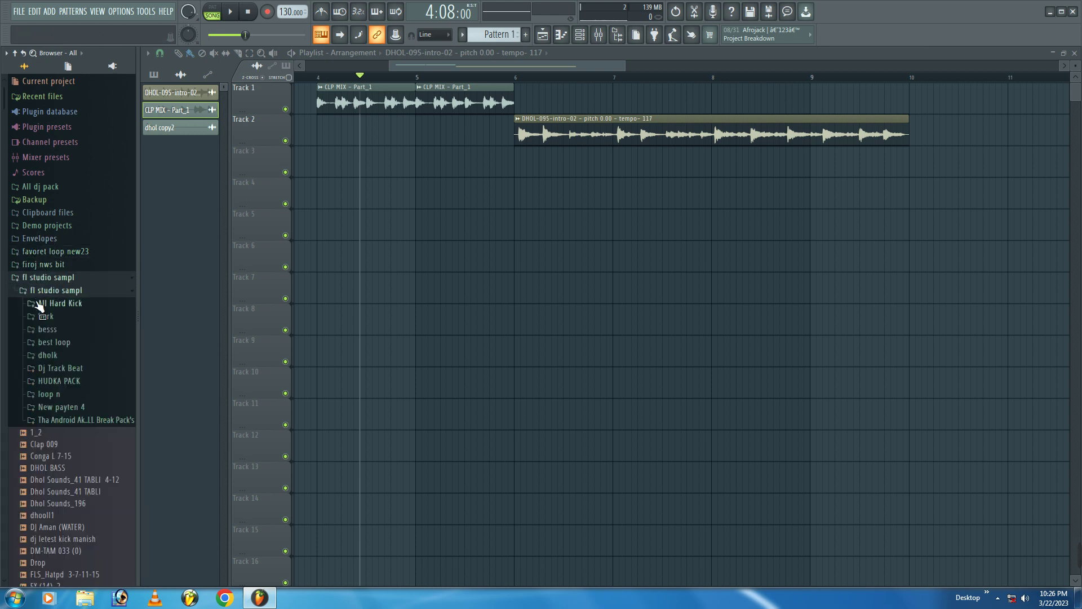
{"action": "left_click", "coordinate": [33, 293]}
{"action": "left_click", "coordinate": [28, 303]}
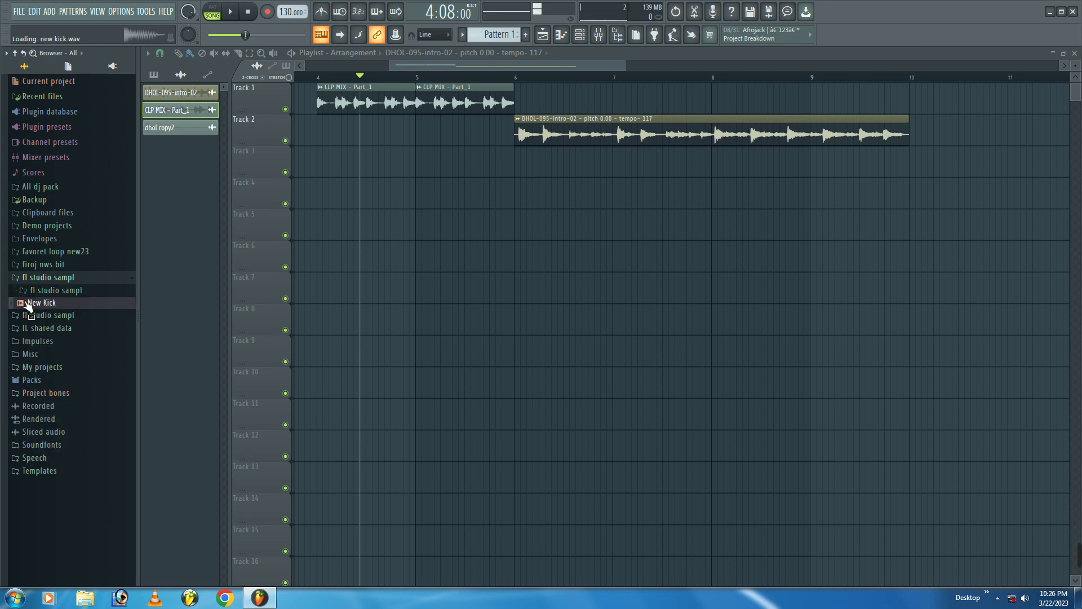
{"action": "left_click_drag", "start_coordinate": [30, 307], "coordinate": [33, 311]}
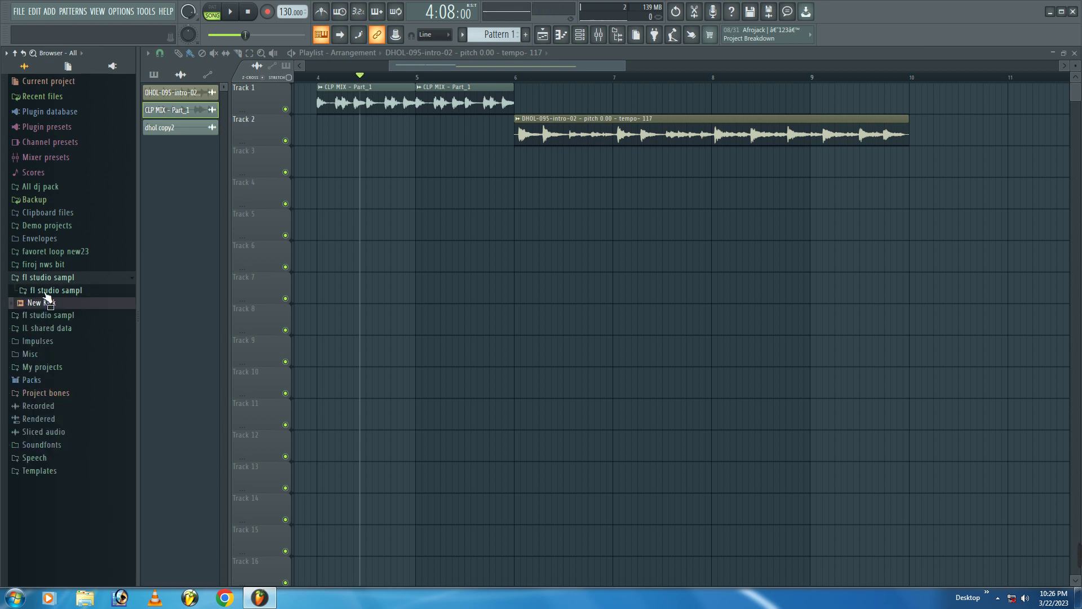
Step: Open the second fl studio sampl folder and audition Attack Bass Root A (2)_2_2 in its besss subfolder
{"action": "left_click", "coordinate": [49, 319]}
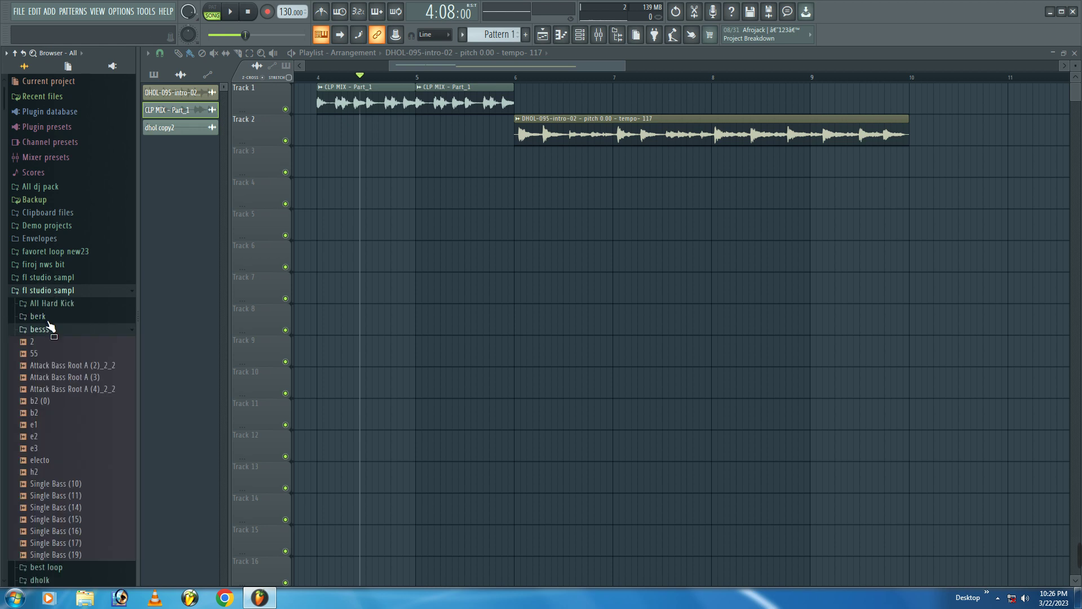
{"action": "left_click", "coordinate": [47, 365]}
{"action": "scroll", "coordinate": [37, 322], "scroll_direction": "down", "scroll_amount": 8}
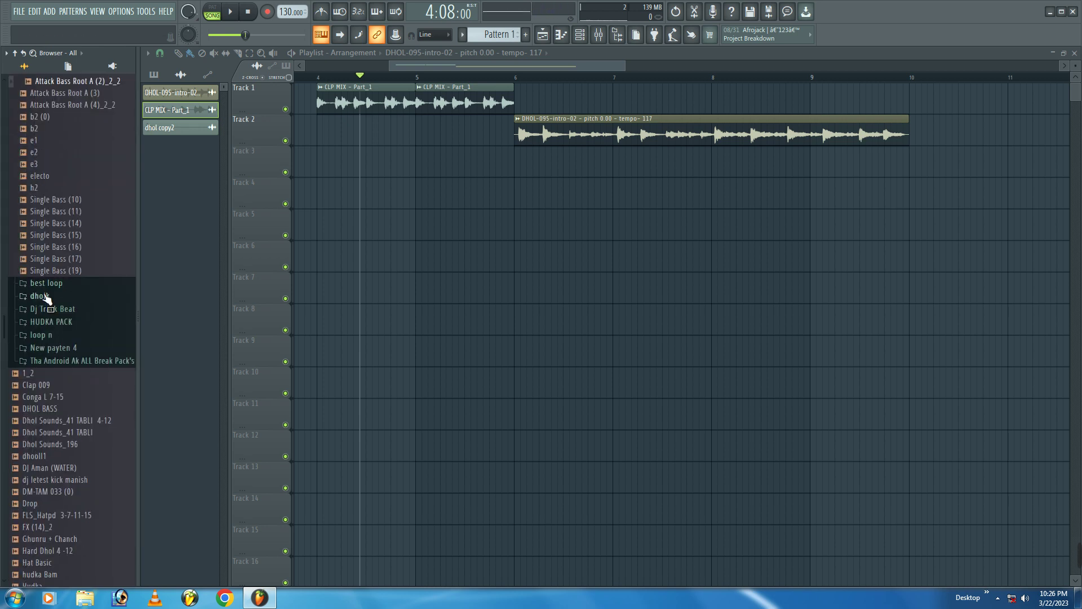
Step: Audition samples in the Dj Track Beat folder, including DHOLAK-090-07_6, VEC1 Clap 011, VEC1 Percussion 043 and pickup, and collapse the folder
{"action": "left_click", "coordinate": [50, 310]}
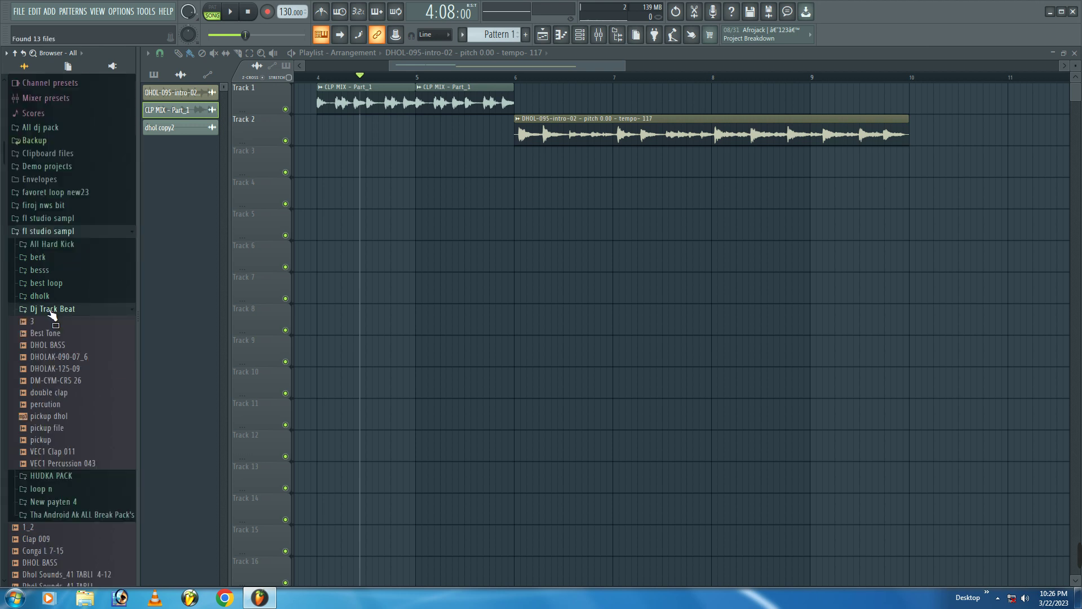
{"action": "left_click", "coordinate": [48, 358]}
{"action": "left_click", "coordinate": [41, 454]}
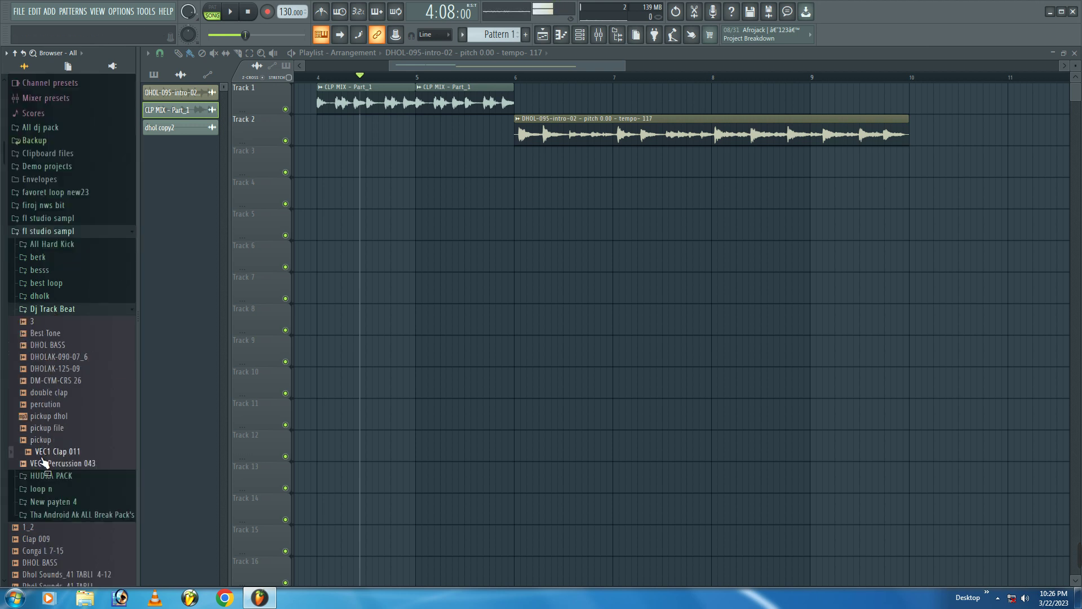
{"action": "left_click", "coordinate": [42, 465]}
{"action": "left_click", "coordinate": [35, 407]}
{"action": "left_click", "coordinate": [44, 430]}
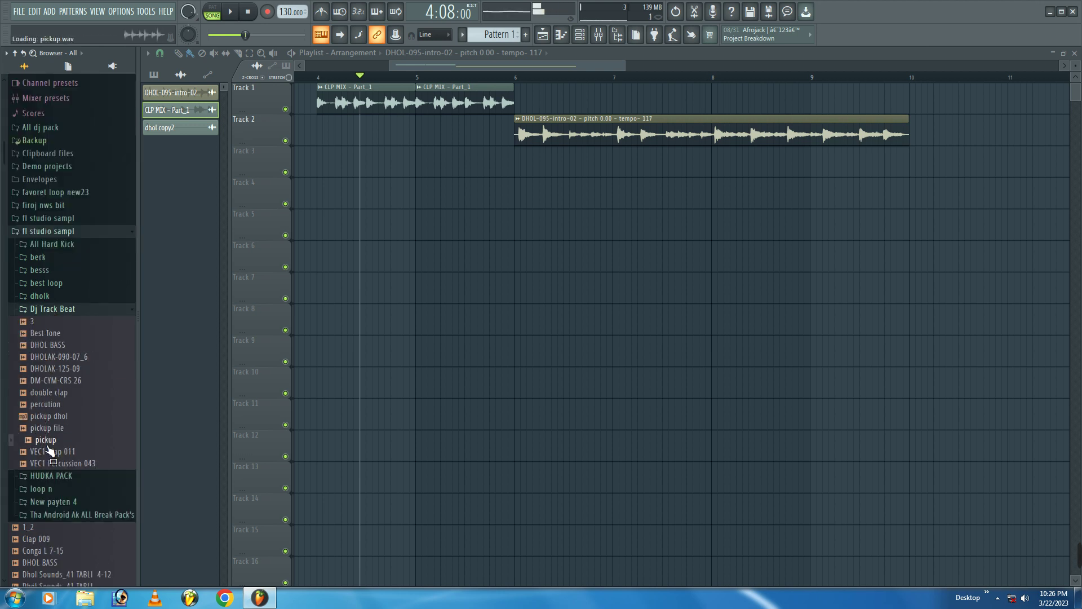
{"action": "left_click", "coordinate": [45, 311]}
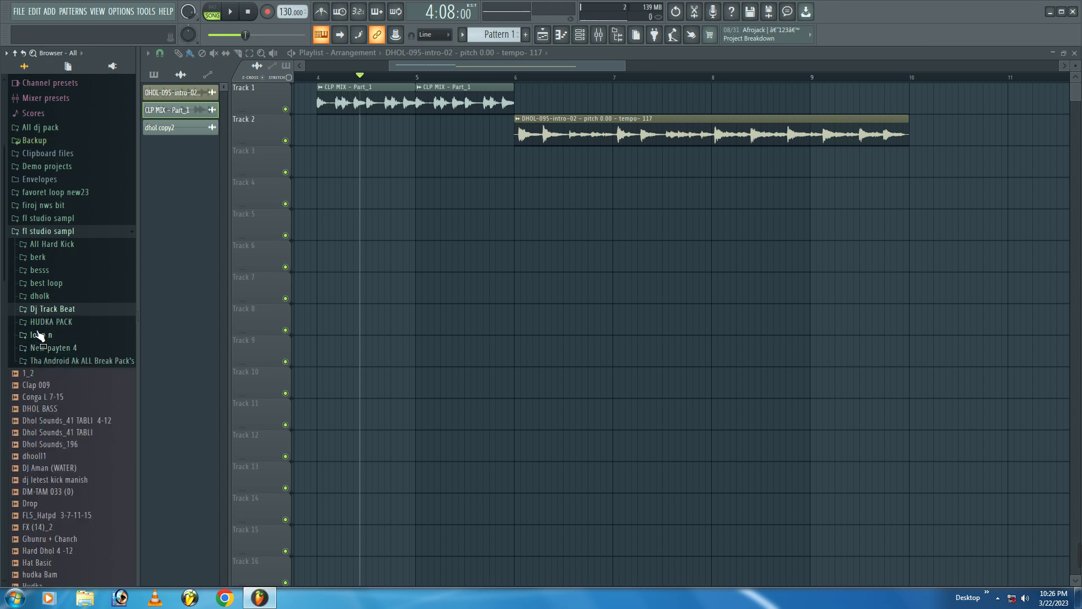
Step: Open the HUDKA PACK folder, audition samples including 5 BEST HUDKA, 7 BEST HUDKA, hu and Huk, and collapse the folder
{"action": "left_click", "coordinate": [47, 322]}
{"action": "left_click", "coordinate": [54, 382]}
{"action": "left_click", "coordinate": [54, 406]}
{"action": "left_click", "coordinate": [44, 430]}
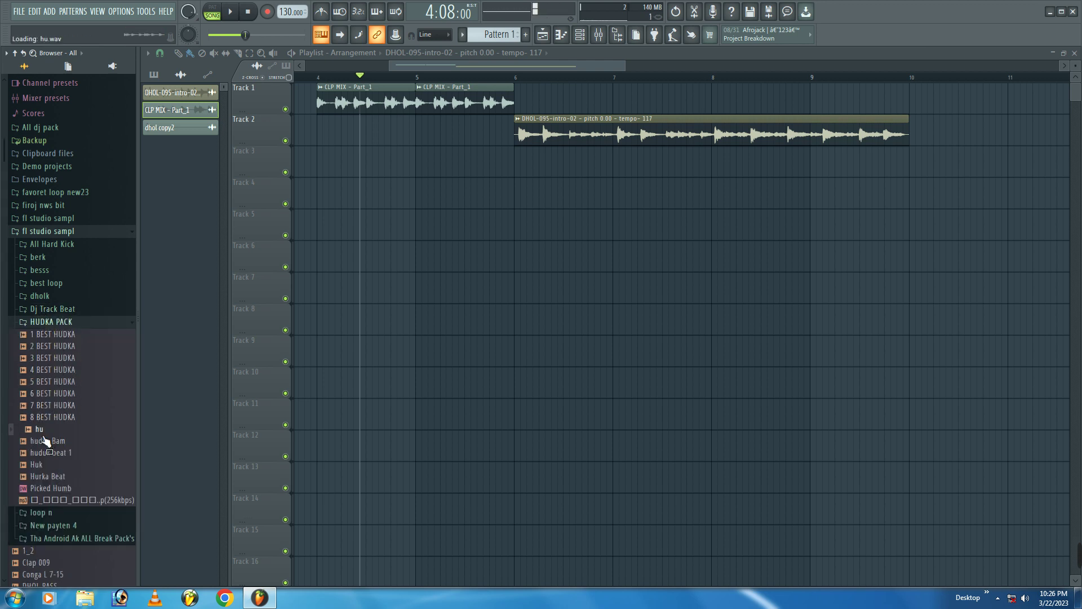
{"action": "left_click", "coordinate": [42, 466]}
{"action": "left_click", "coordinate": [40, 346]}
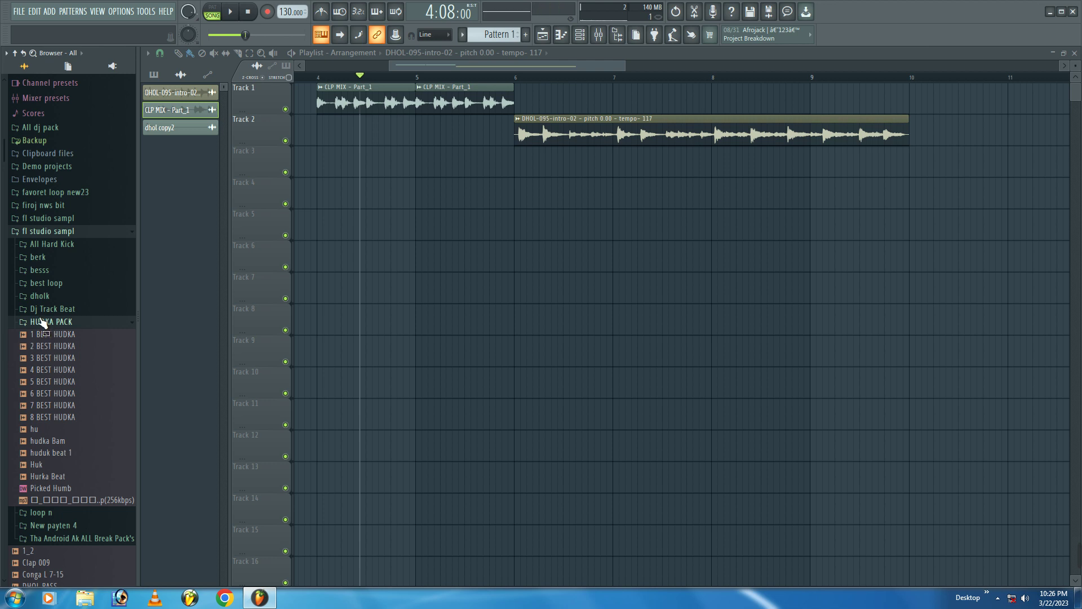
{"action": "left_click", "coordinate": [47, 322]}
Step: Audition 3 paytan in the New payten 4 folder and a DJ sample in the Tha Android Ak ALL Break Pack's folder
{"action": "left_click", "coordinate": [43, 348]}
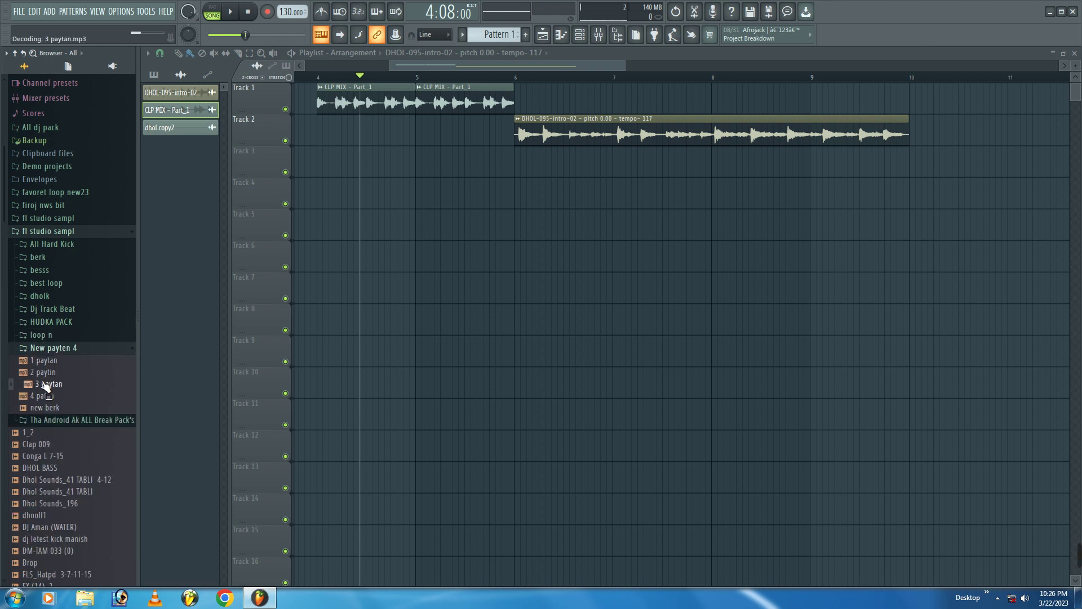
{"action": "left_click", "coordinate": [47, 385]}
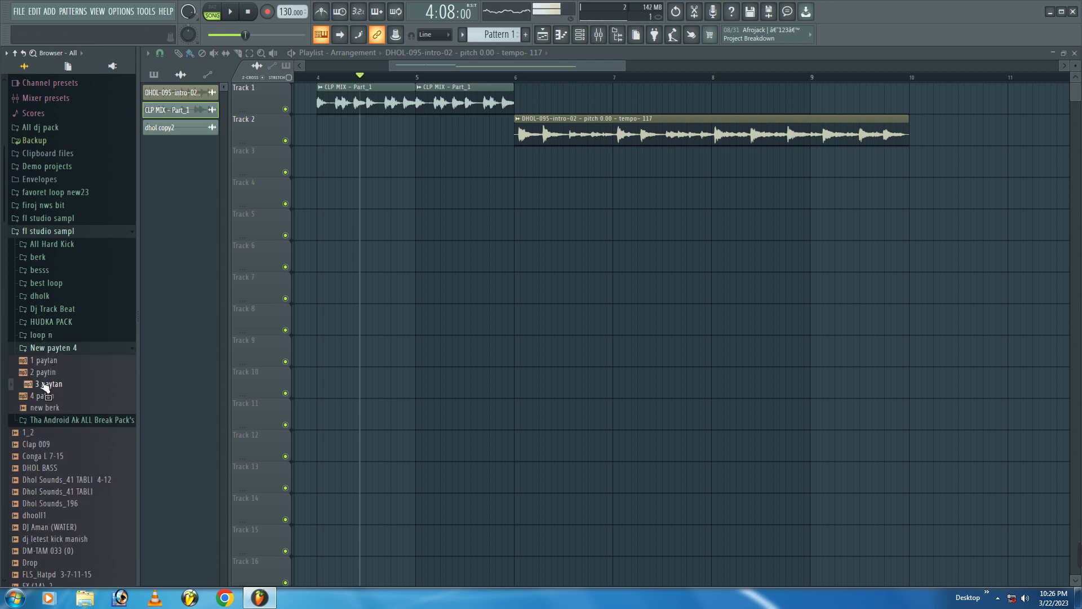
{"action": "left_click", "coordinate": [43, 348]}
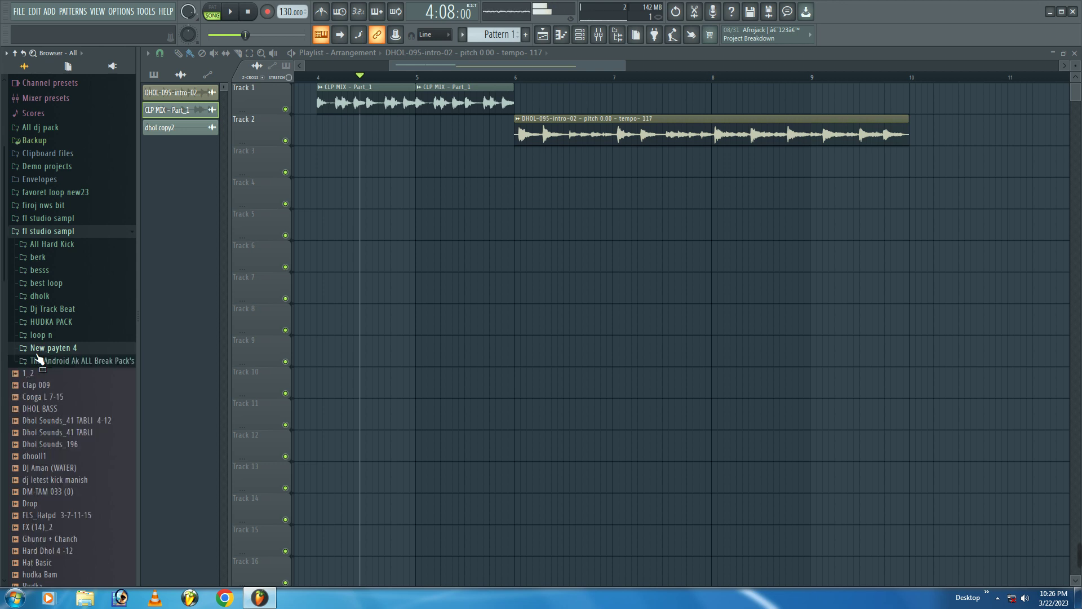
{"action": "left_click", "coordinate": [43, 348]}
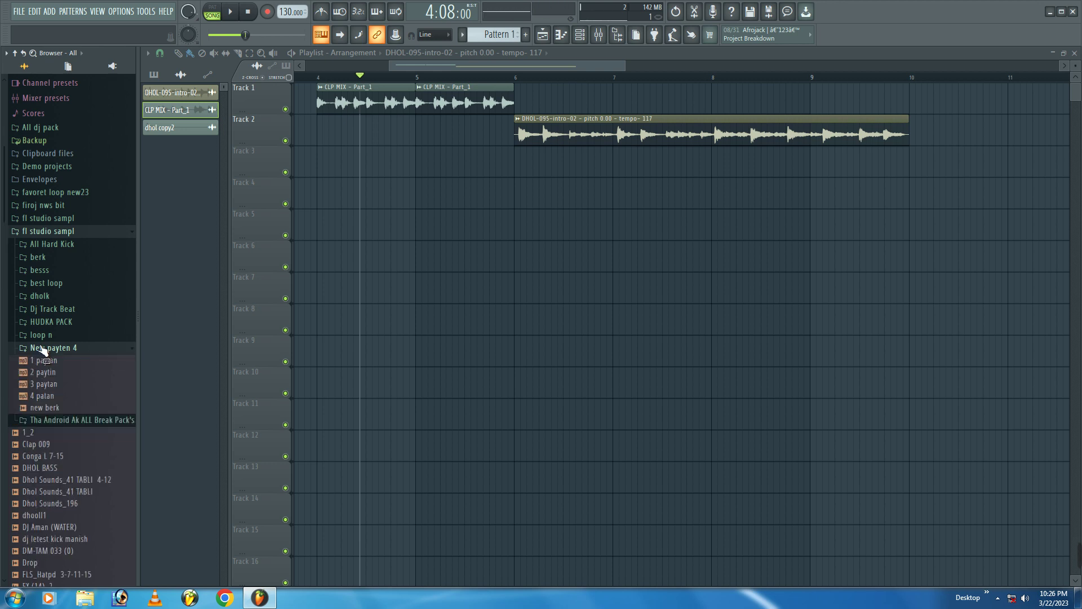
{"action": "left_click", "coordinate": [53, 421]}
{"action": "left_click", "coordinate": [51, 424]}
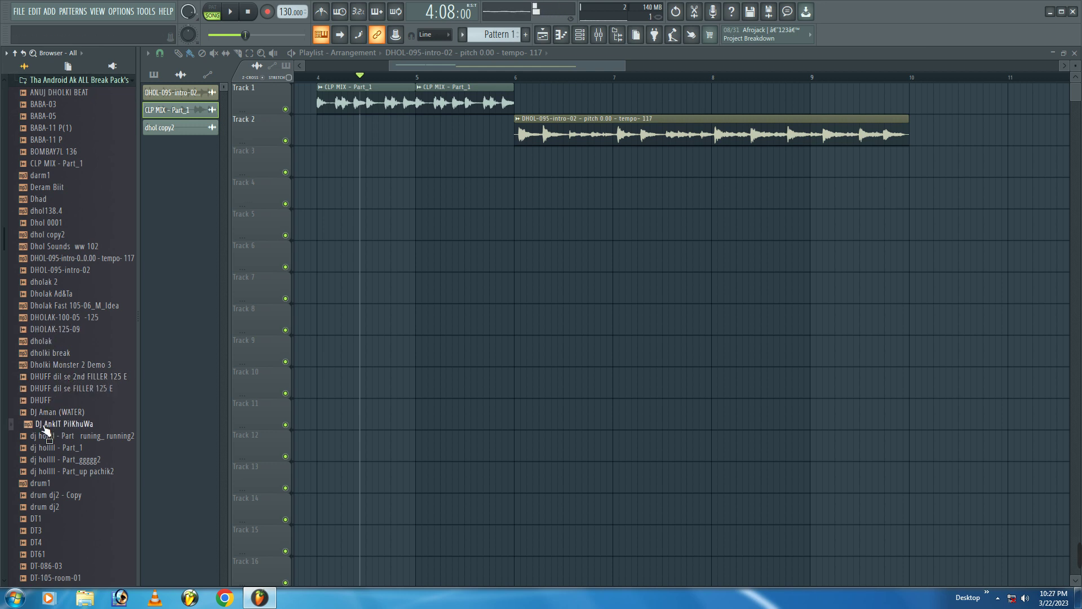
Step: Play the arrangement briefly from bar 4 and examine the playlist from bar 1 to about bar 26
{"action": "key", "text": "space"}
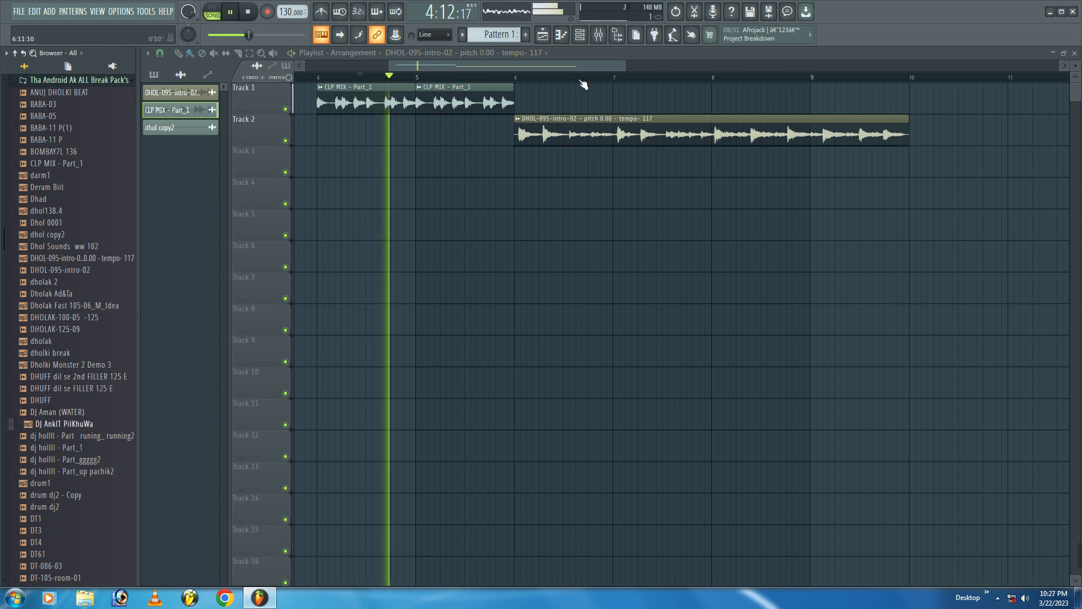
{"action": "key", "text": "space"}
{"action": "left_click_drag", "start_coordinate": [625, 66], "coordinate": [797, 66]}
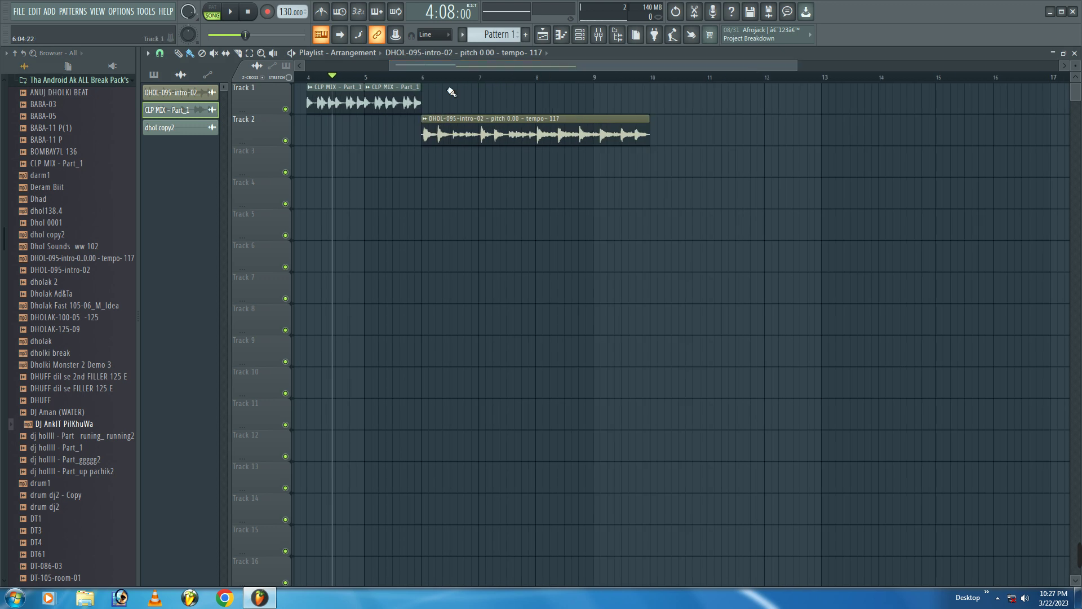
{"action": "left_click_drag", "start_coordinate": [393, 67], "coordinate": [304, 66]}
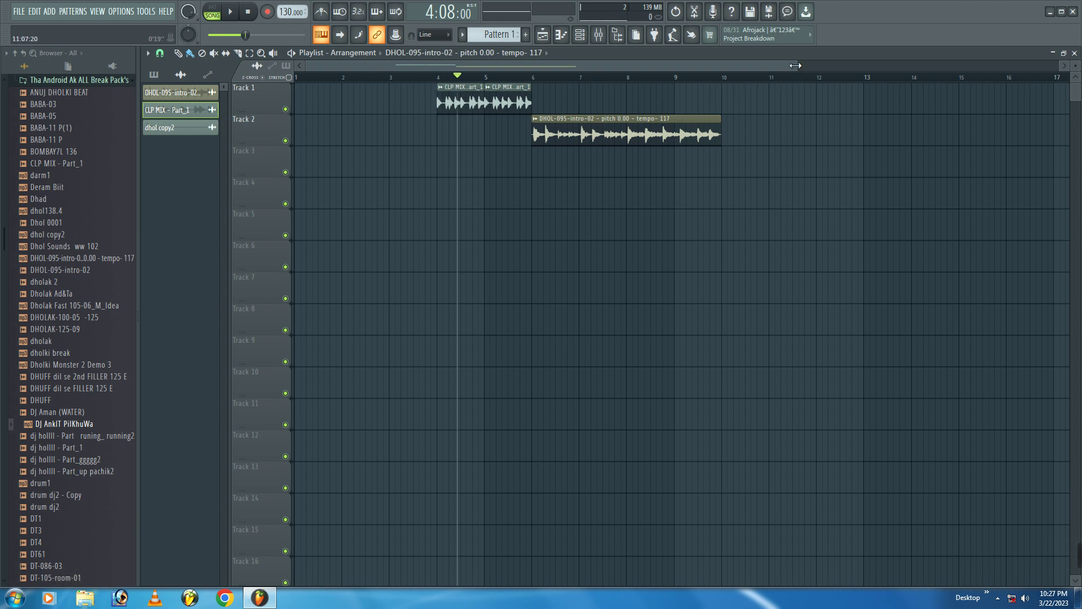
{"action": "scroll", "coordinate": [796, 65], "scroll_direction": "down", "scroll_amount": 3}
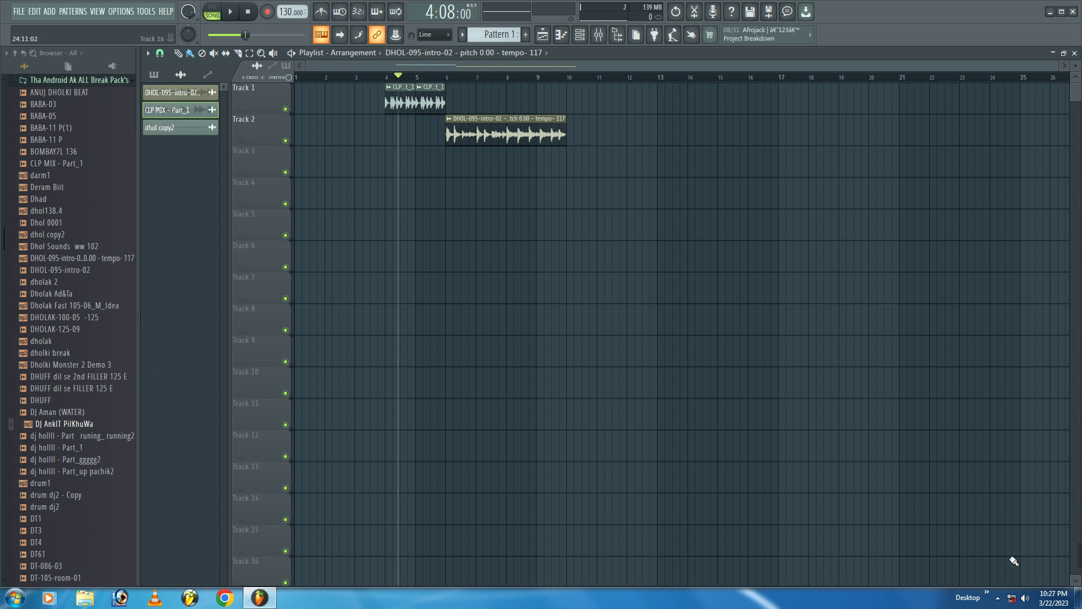